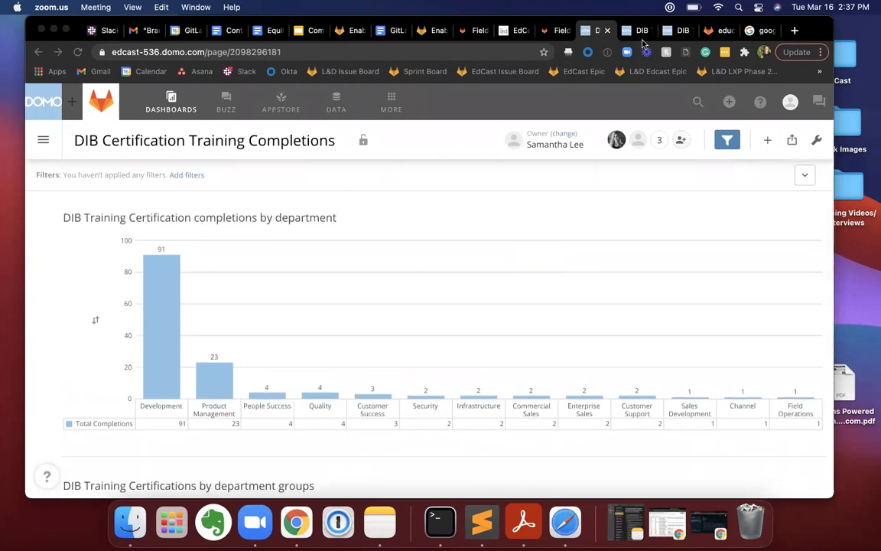
Open the "DIB Training Certification completions by department" card from the DIB Certification Training Completions dashboard for editing in Analyzer.
{"action": "left_click", "coordinate": [631, 32]}
{"action": "left_click", "coordinate": [596, 32]}
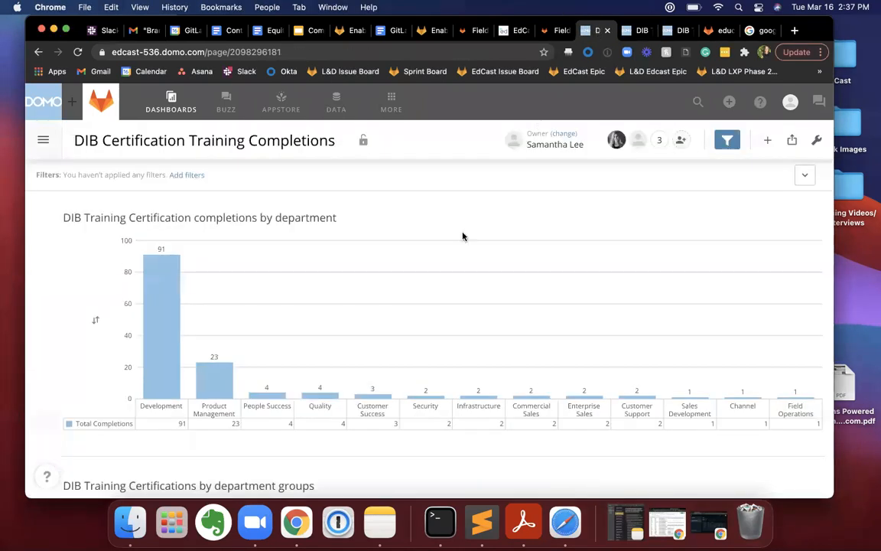
{"action": "scroll", "coordinate": [463, 237], "scroll_direction": "down", "scroll_amount": 1}
{"action": "scroll", "coordinate": [463, 237], "scroll_direction": "up", "scroll_amount": 1}
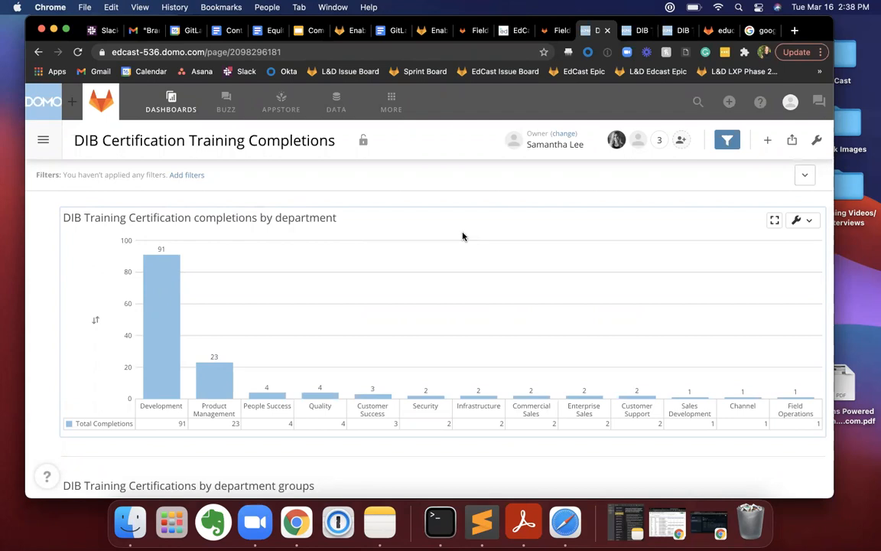
{"action": "scroll", "coordinate": [296, 247], "scroll_direction": "down", "scroll_amount": 1}
{"action": "scroll", "coordinate": [295, 247], "scroll_direction": "up", "scroll_amount": 1}
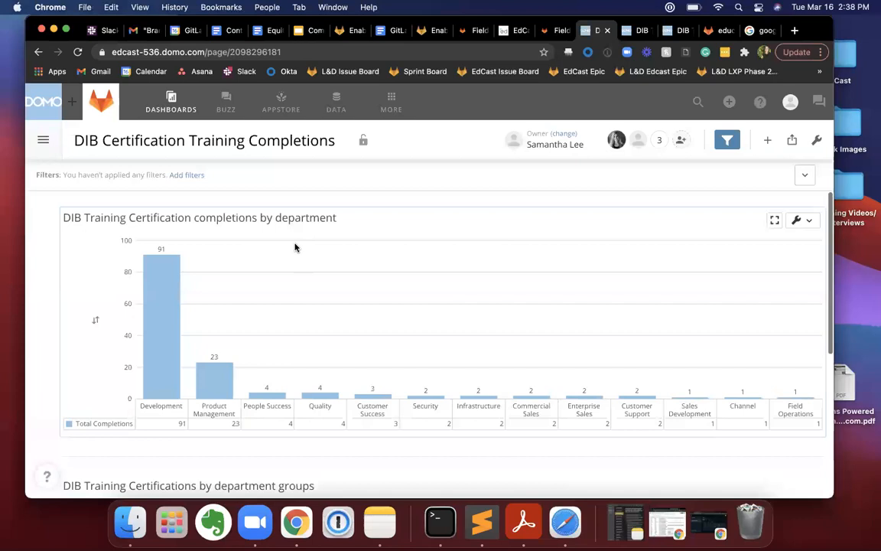
{"action": "left_click", "coordinate": [801, 222]}
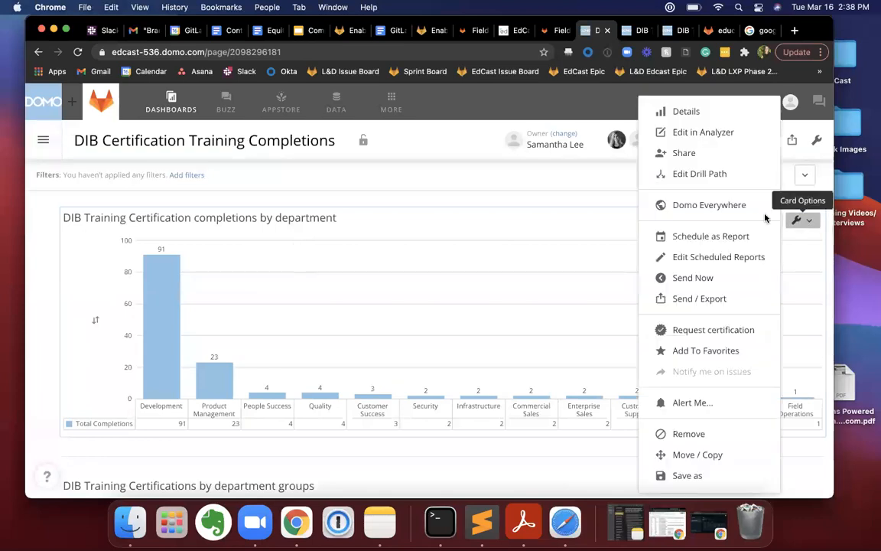
{"action": "left_click", "coordinate": [696, 136]}
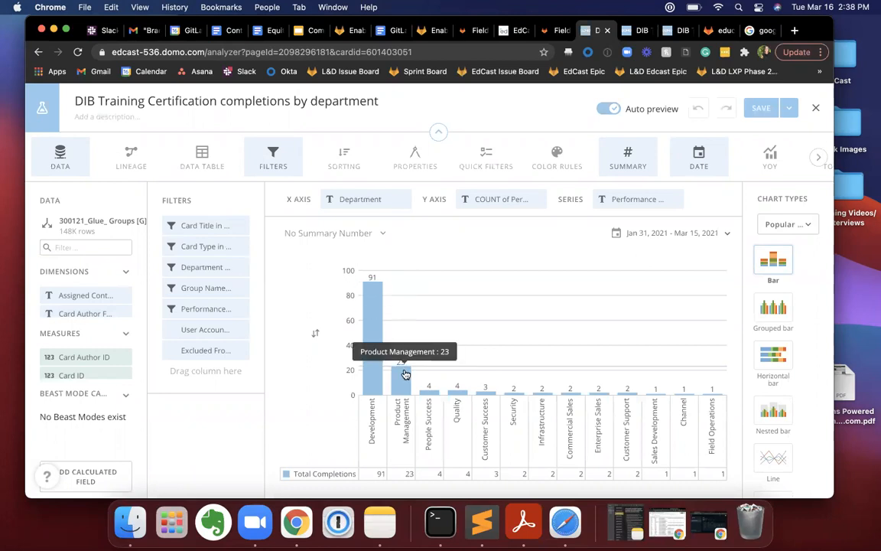
Inspect the values selected in the card's Card Title and Card Type filters.
{"action": "left_click", "coordinate": [207, 226]}
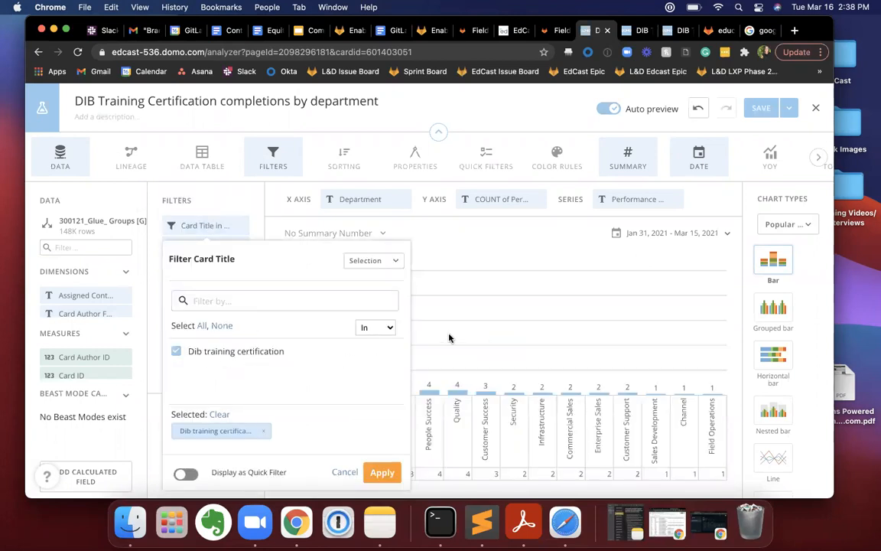
{"action": "left_click", "coordinate": [408, 306]}
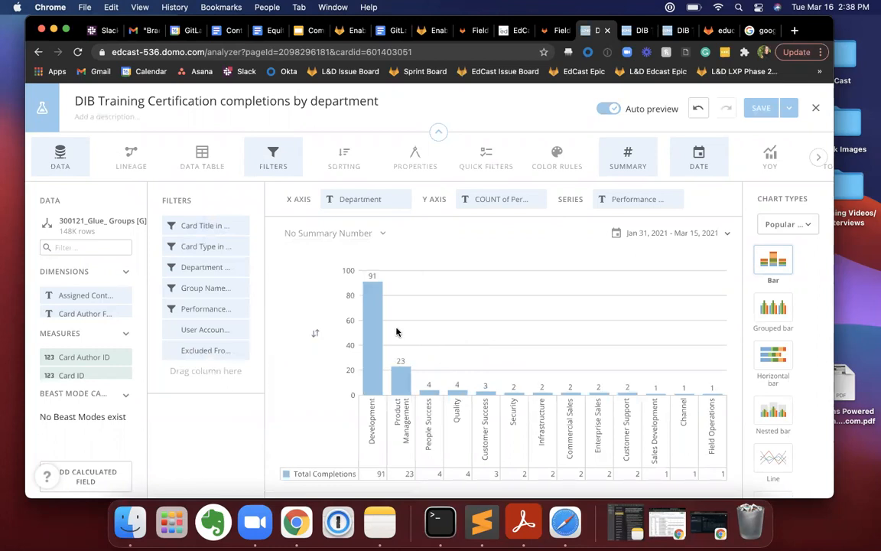
{"action": "left_click", "coordinate": [200, 246]}
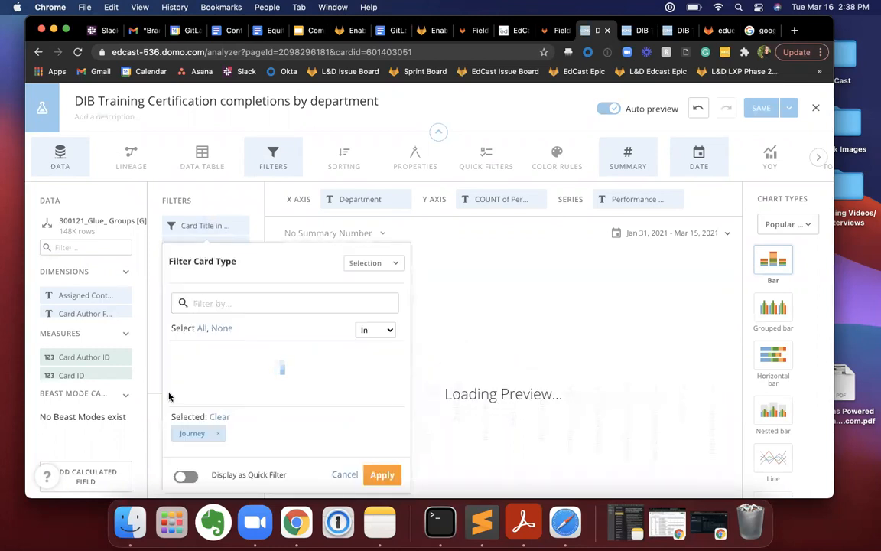
{"action": "left_click", "coordinate": [497, 345]}
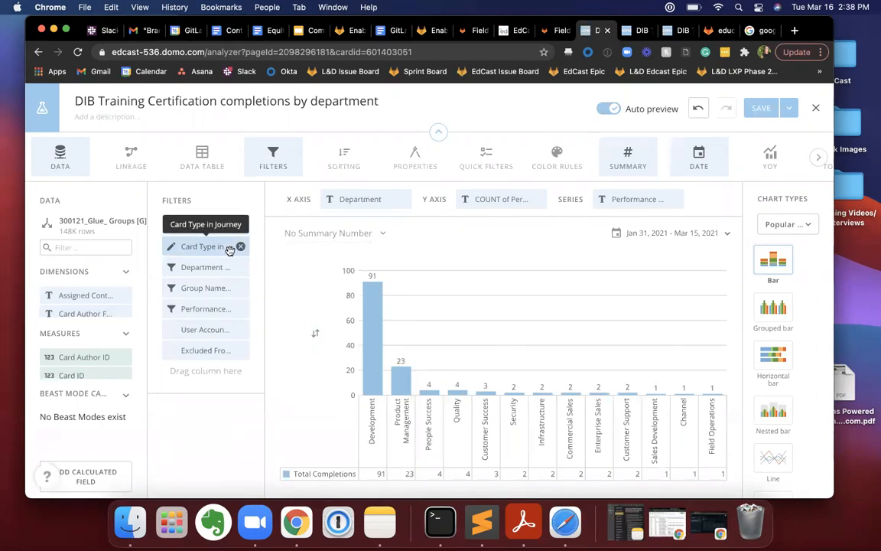
Examine the full list of departments included by the Department filter.
{"action": "left_click", "coordinate": [184, 267]}
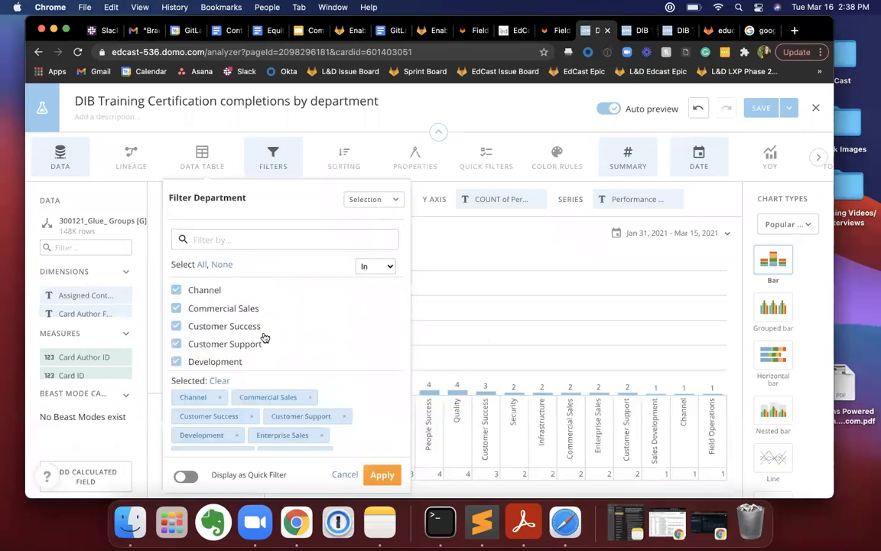
{"action": "scroll", "coordinate": [264, 336], "scroll_direction": "down", "scroll_amount": 5}
{"action": "scroll", "coordinate": [264, 337], "scroll_direction": "up", "scroll_amount": 4}
{"action": "scroll", "coordinate": [264, 337], "scroll_direction": "up", "scroll_amount": 2}
{"action": "left_click", "coordinate": [494, 268]}
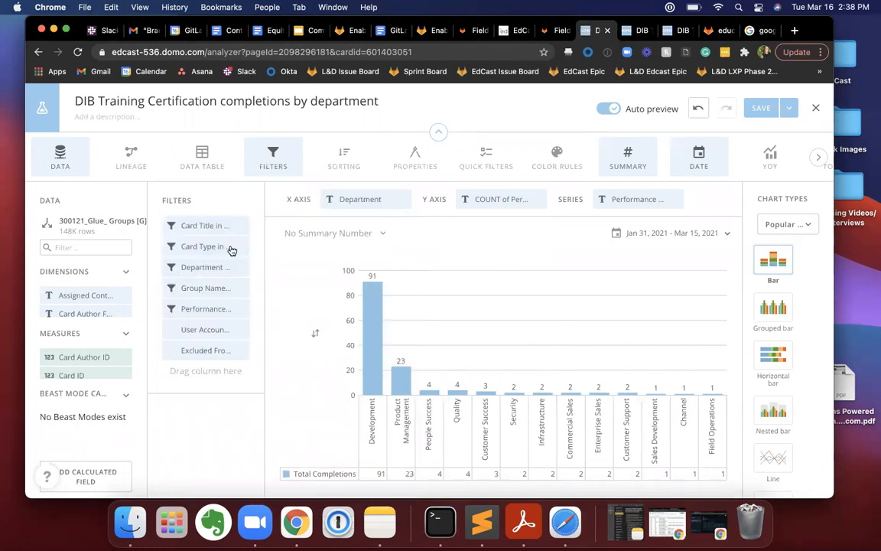
Inspect the group selected in the Group Name filter and the metrics excluded by the Performance Metric filter.
{"action": "left_click", "coordinate": [205, 287]}
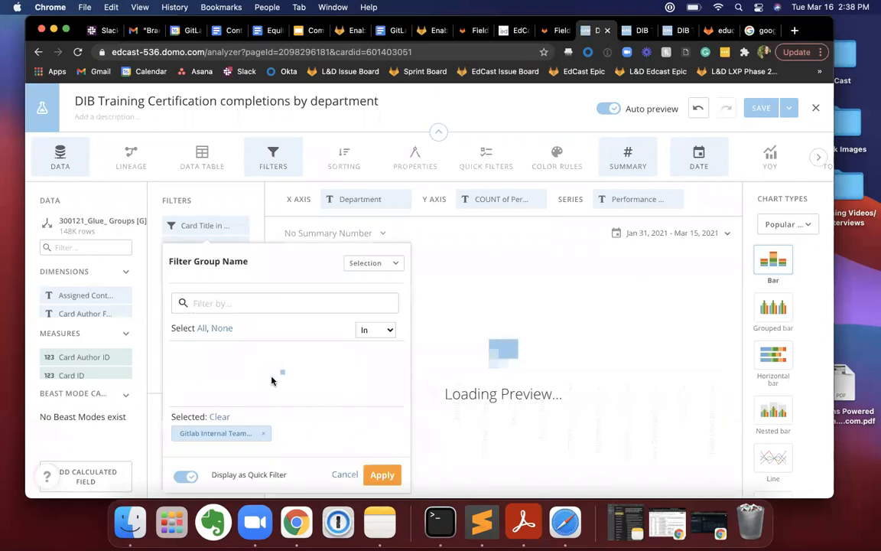
{"action": "scroll", "coordinate": [272, 378], "scroll_direction": "down", "scroll_amount": 2}
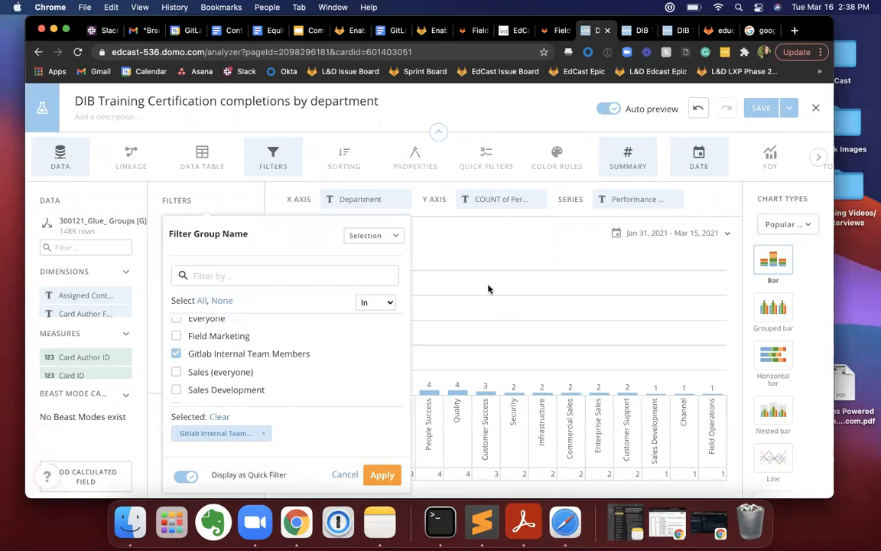
{"action": "left_click", "coordinate": [440, 257]}
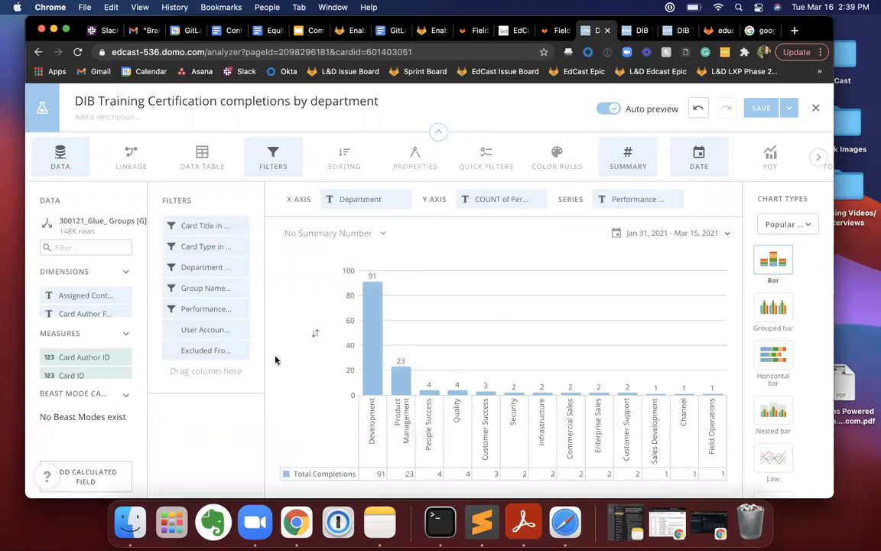
{"action": "left_click", "coordinate": [205, 310]}
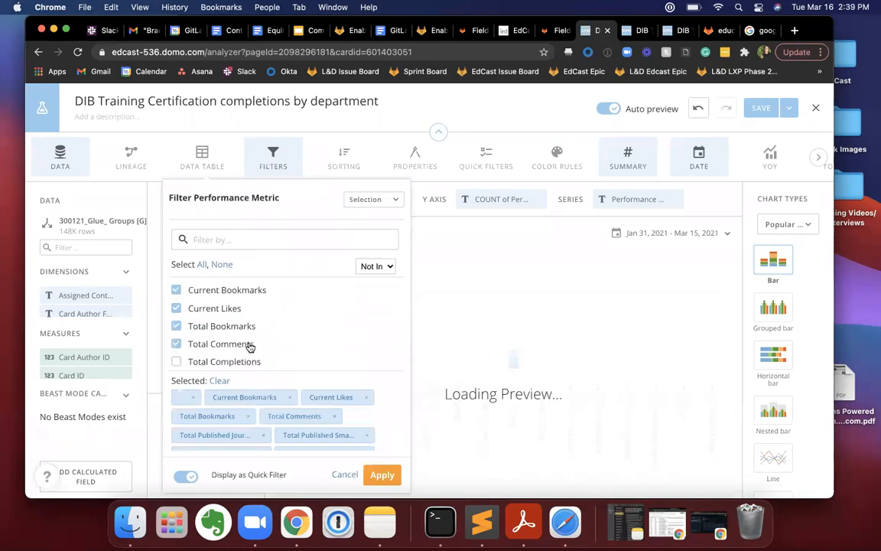
{"action": "scroll", "coordinate": [250, 347], "scroll_direction": "down", "scroll_amount": 2}
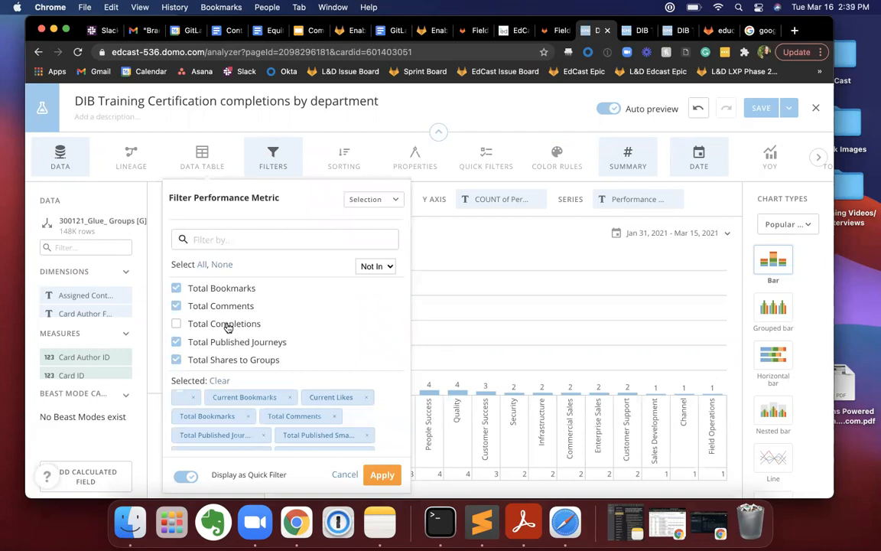
{"action": "left_click", "coordinate": [496, 328]}
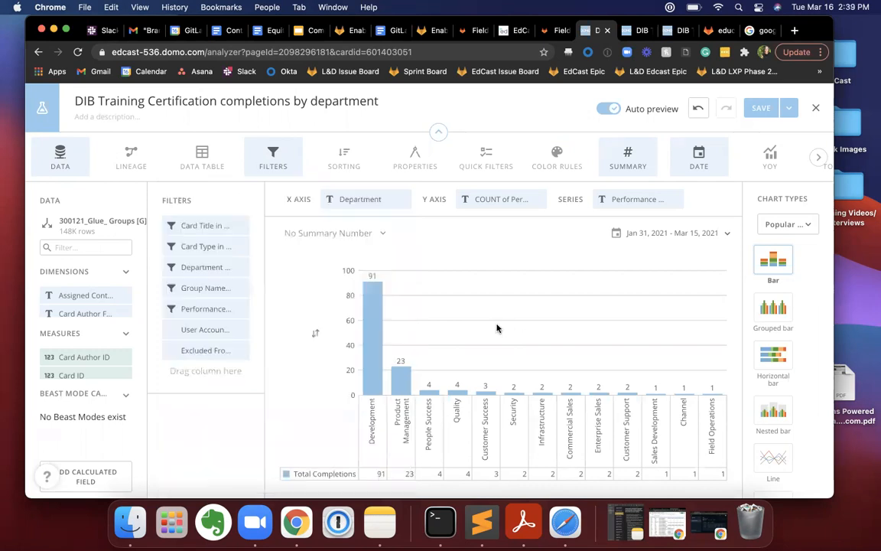
Recheck the Department filter's selections and the Total Completions option in the Performance Metric filter.
{"action": "left_click", "coordinate": [195, 267]}
{"action": "scroll", "coordinate": [191, 318], "scroll_direction": "down", "scroll_amount": 5}
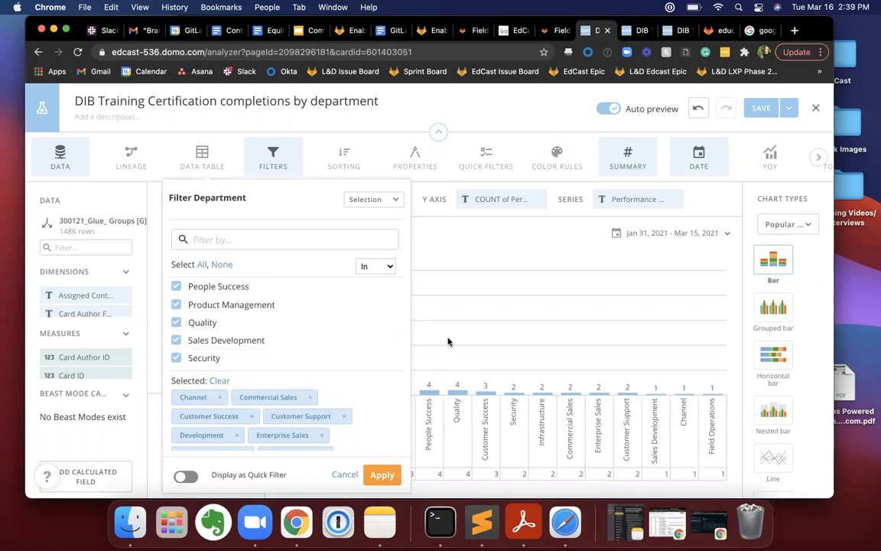
{"action": "left_click", "coordinate": [429, 268]}
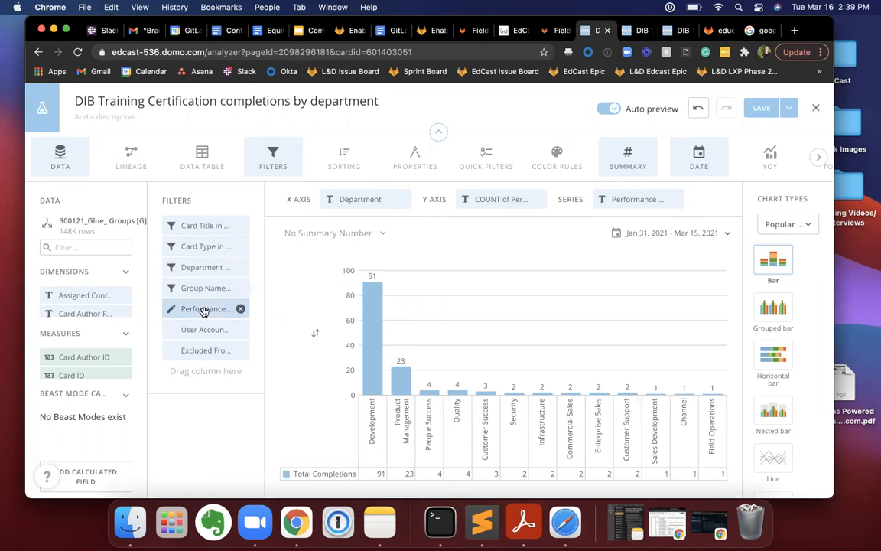
{"action": "left_click", "coordinate": [205, 309]}
{"action": "scroll", "coordinate": [222, 318], "scroll_direction": "down", "scroll_amount": 2}
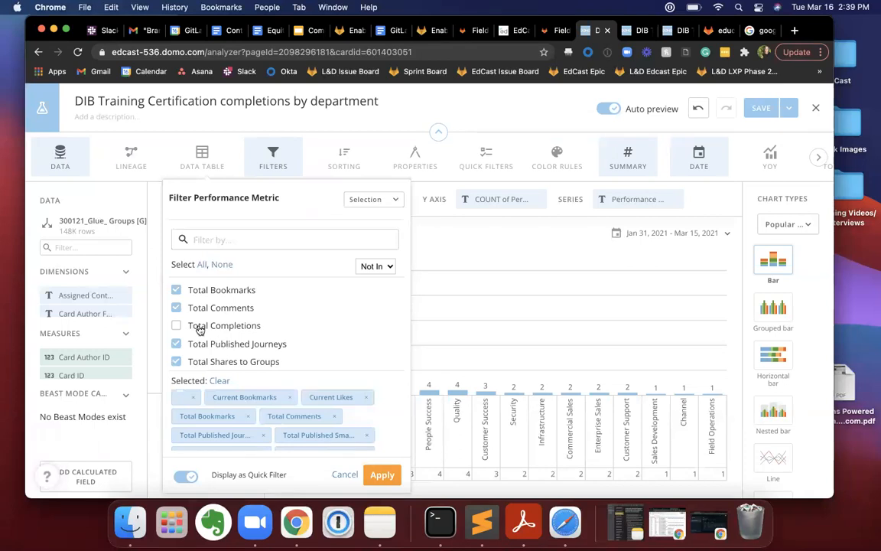
{"action": "left_click", "coordinate": [442, 278]}
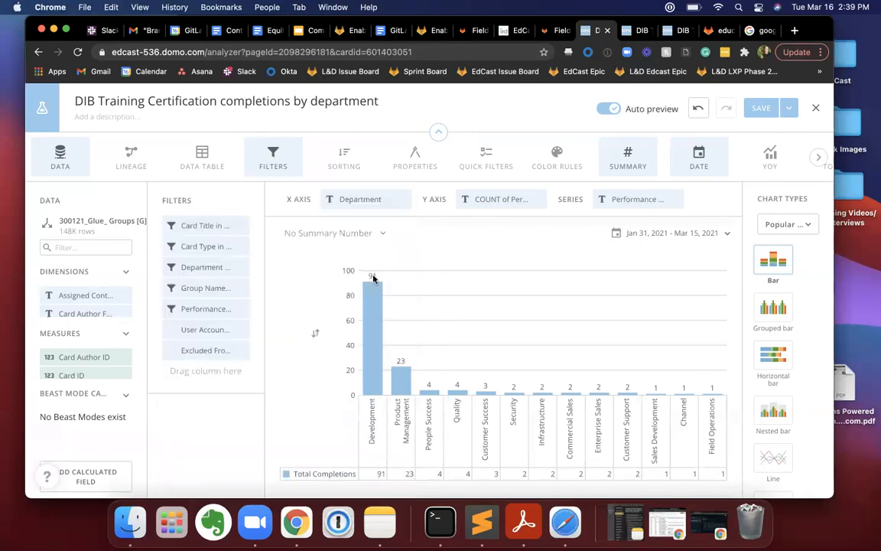
Inspect the options offered by the User Account Status and Excluded From Leaderboard filters.
{"action": "left_click", "coordinate": [204, 329]}
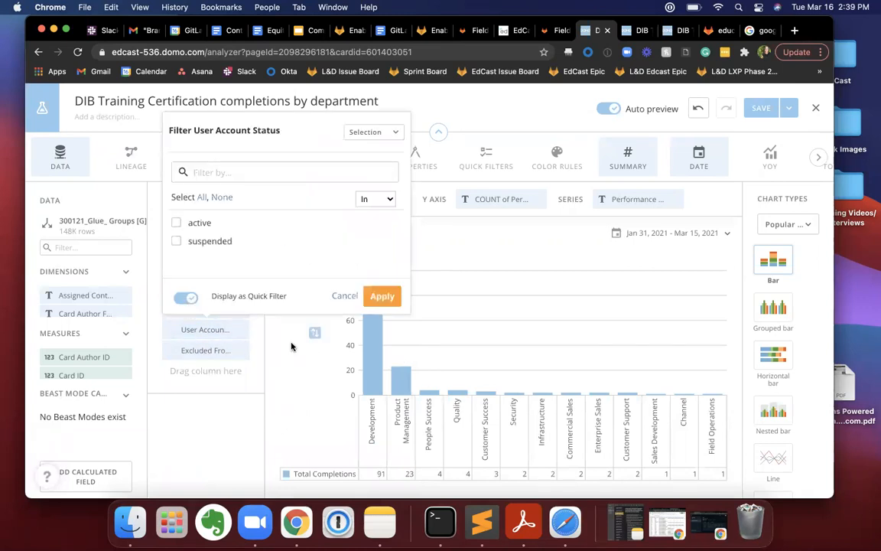
{"action": "left_click", "coordinate": [258, 320]}
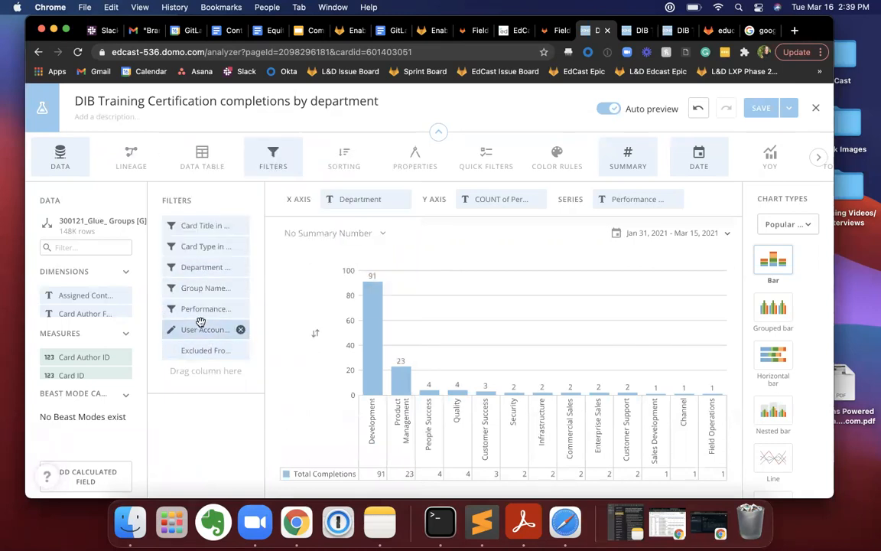
{"action": "left_click", "coordinate": [204, 350]}
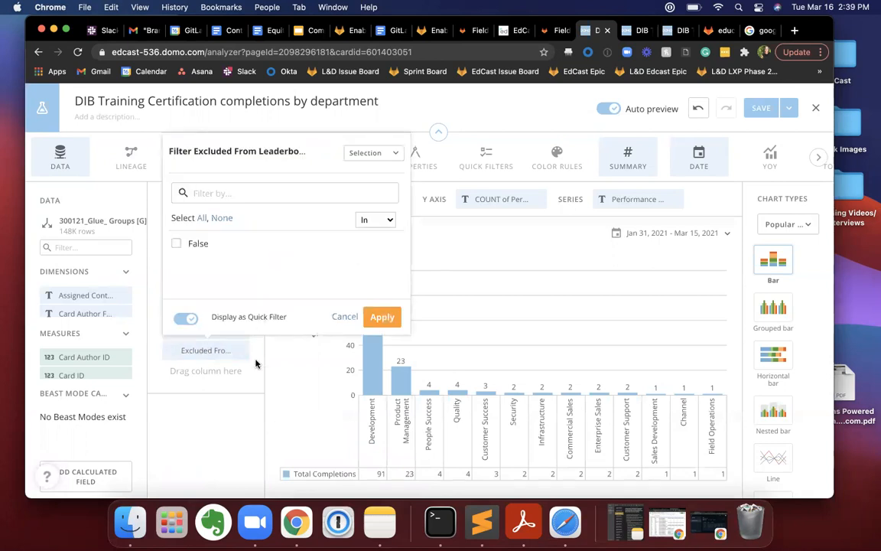
{"action": "left_click", "coordinate": [250, 331]}
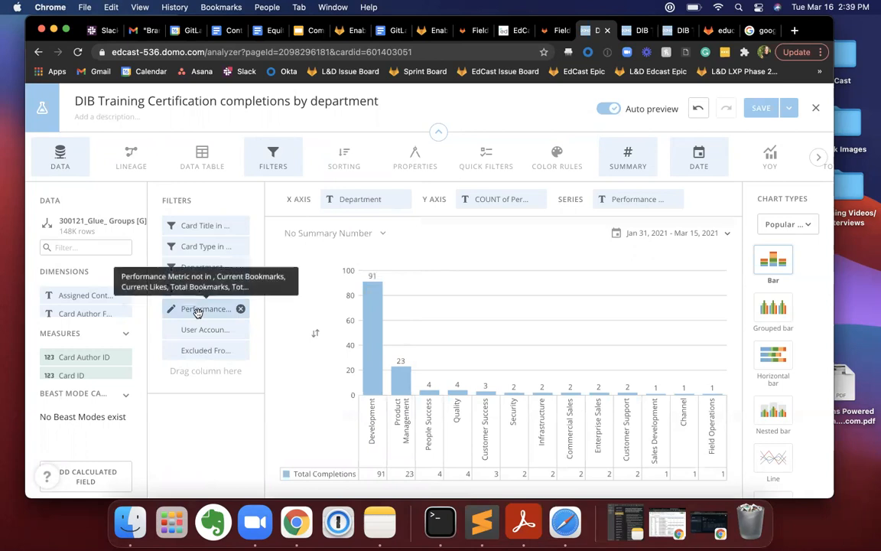
Check the Development and Product Management bars, and return to the dashboard without saving the card.
{"action": "mouse_move", "coordinate": [197, 309]}
{"action": "left_mouse_down"}
{"action": "mouse_move", "coordinate": [237, 308]}
{"action": "mouse_move", "coordinate": [203, 310]}
{"action": "left_mouse_up"}
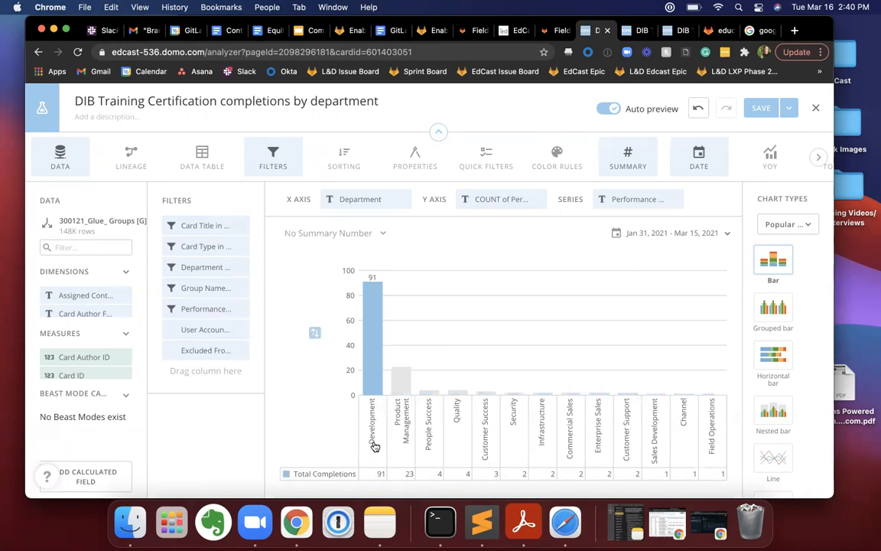
{"action": "mouse_move", "coordinate": [374, 321]}
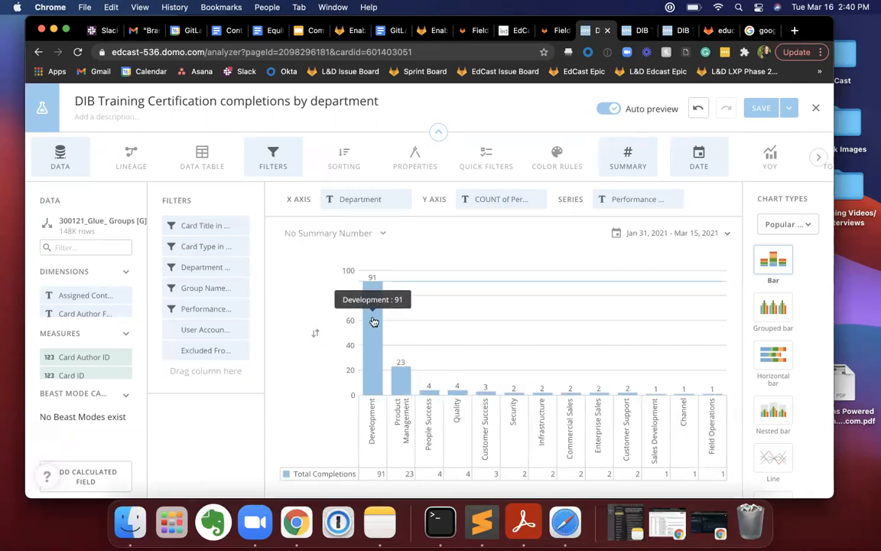
{"action": "mouse_move", "coordinate": [407, 383]}
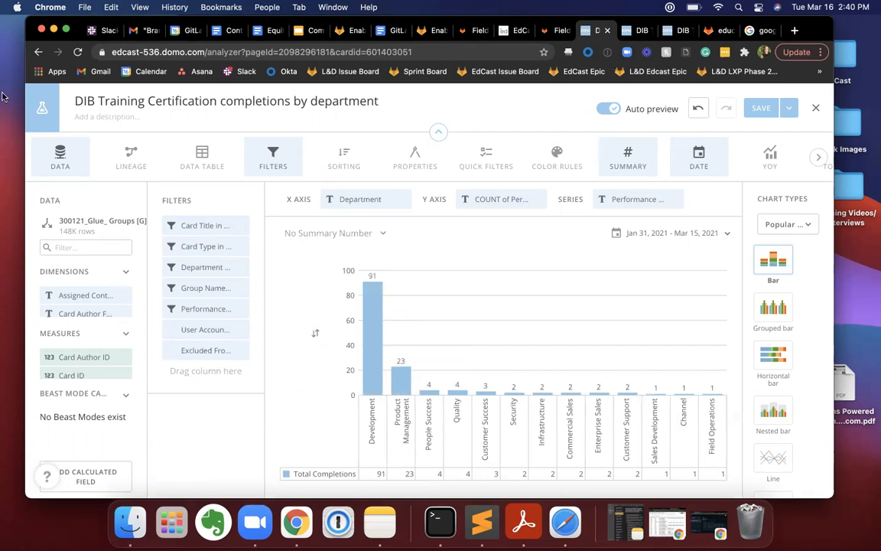
{"action": "left_click", "coordinate": [36, 53]}
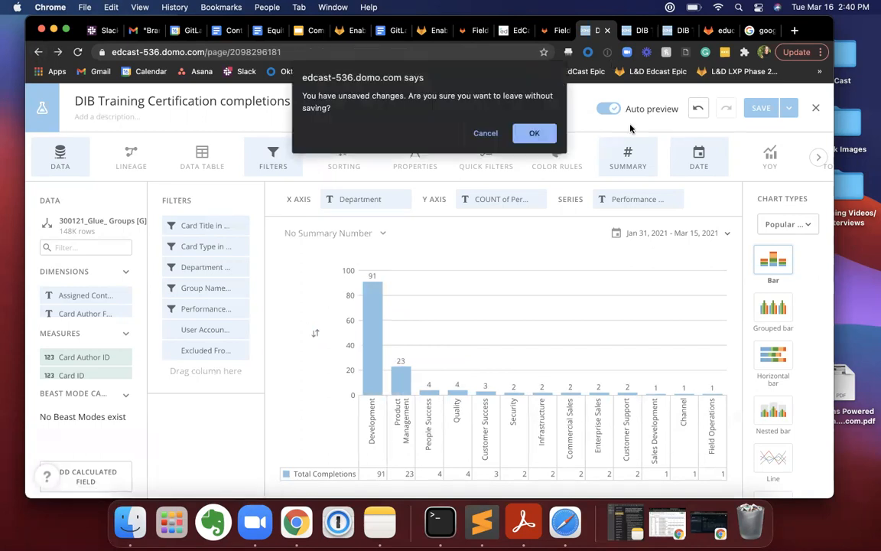
{"action": "left_click", "coordinate": [531, 134]}
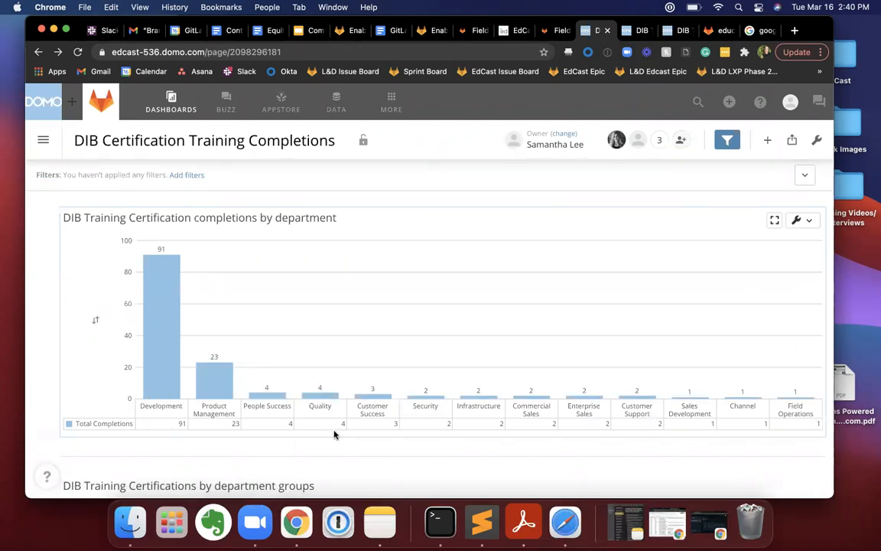
Compare the dashboard's completions by department chart with the "DIB Training Certifications by department groups" chart.
{"action": "scroll", "coordinate": [334, 434], "scroll_direction": "down", "scroll_amount": 5}
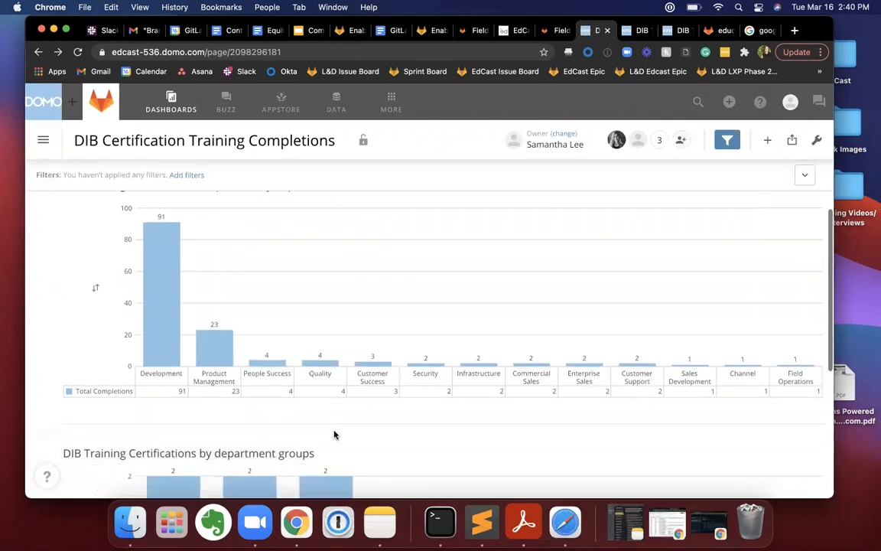
{"action": "mouse_move", "coordinate": [254, 342]}
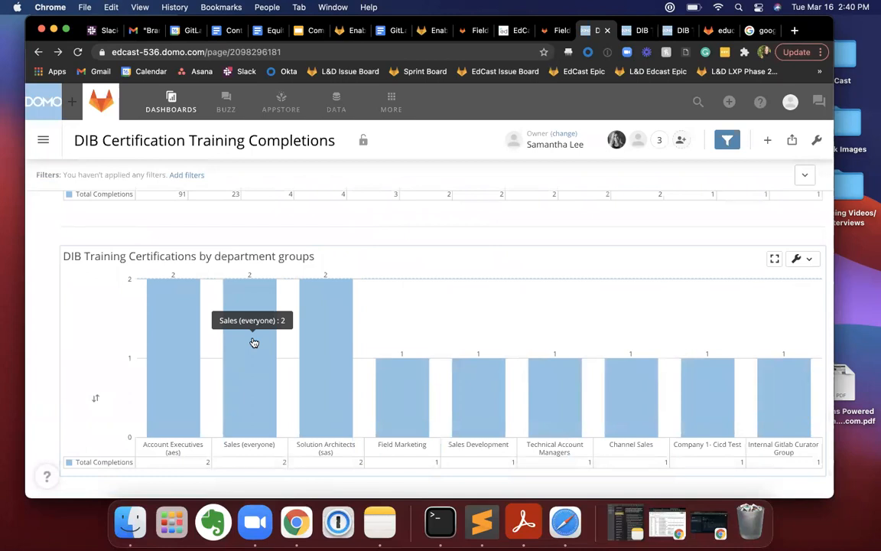
{"action": "scroll", "coordinate": [254, 343], "scroll_direction": "up", "scroll_amount": 5}
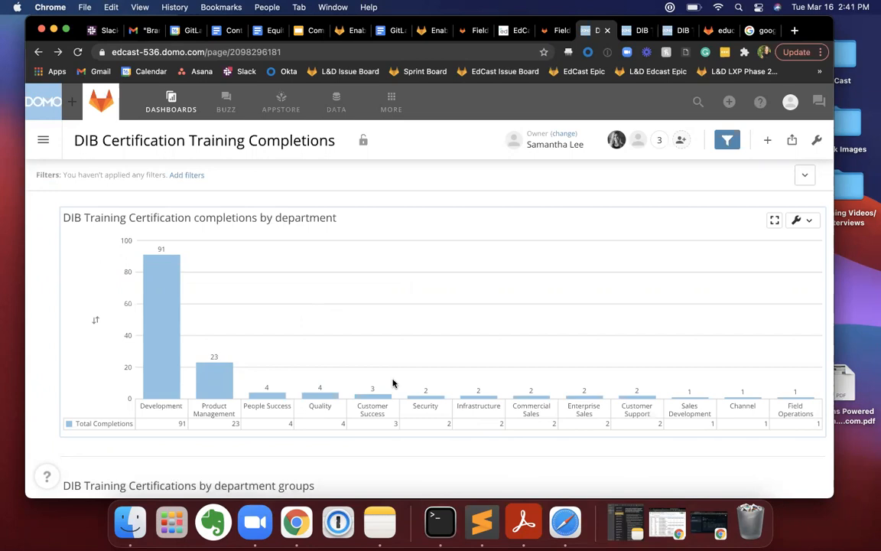
{"action": "scroll", "coordinate": [393, 382], "scroll_direction": "down", "scroll_amount": 5}
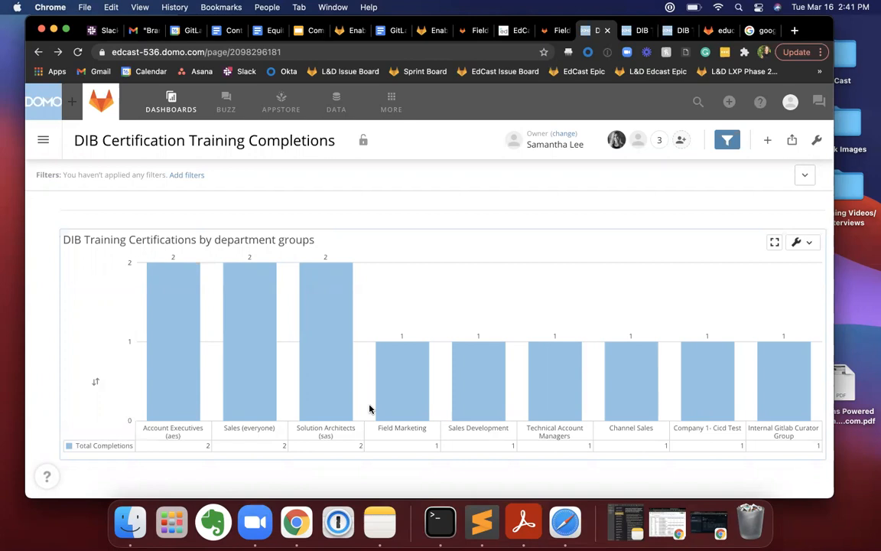
{"action": "left_click", "coordinate": [805, 244]}
{"action": "left_click", "coordinate": [539, 233]}
Compare the sales departments in the completions by department chart against the sales groups in the department groups chart.
{"action": "scroll", "coordinate": [539, 233], "scroll_direction": "up", "scroll_amount": 3}
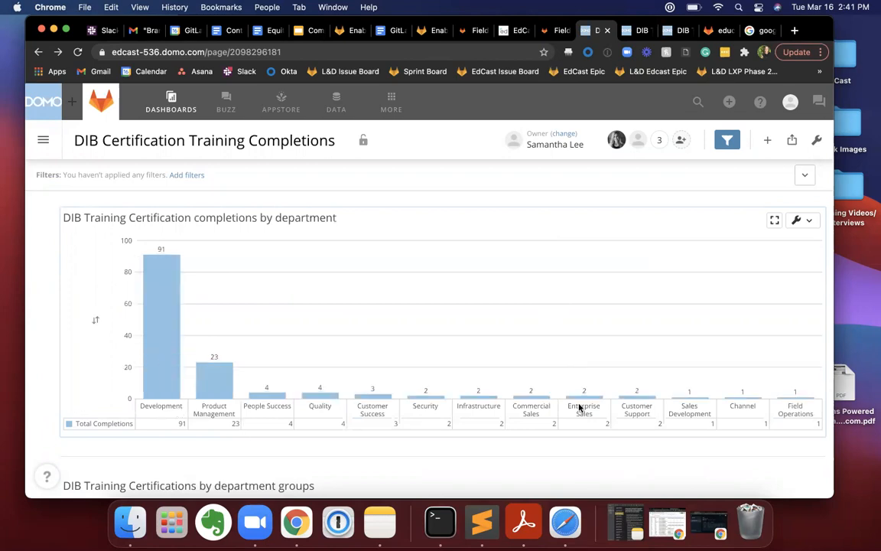
{"action": "scroll", "coordinate": [581, 410], "scroll_direction": "down", "scroll_amount": 5}
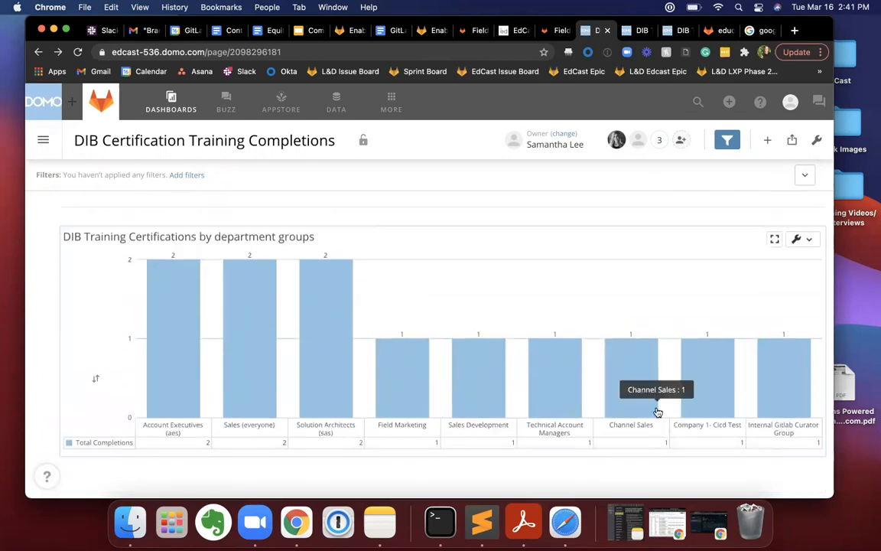
{"action": "scroll", "coordinate": [658, 411], "scroll_direction": "up", "scroll_amount": 3}
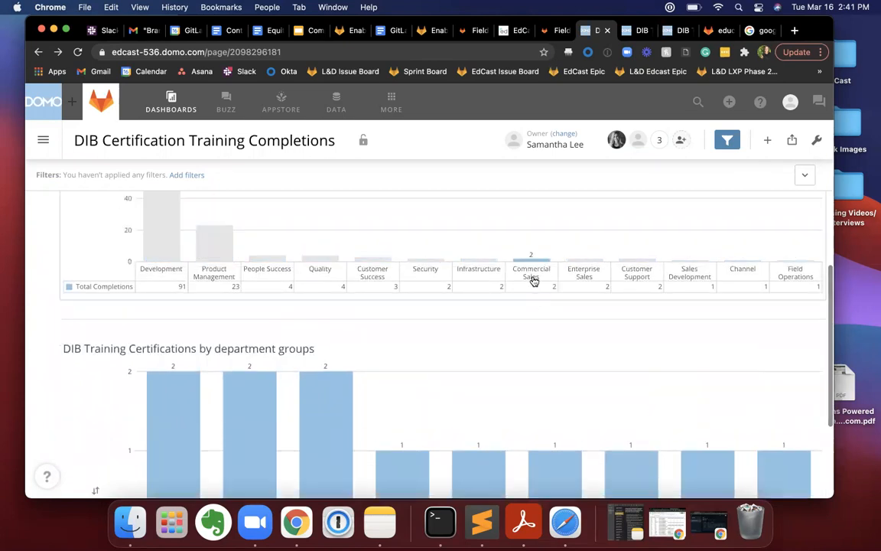
{"action": "scroll", "coordinate": [535, 287], "scroll_direction": "down", "scroll_amount": 2}
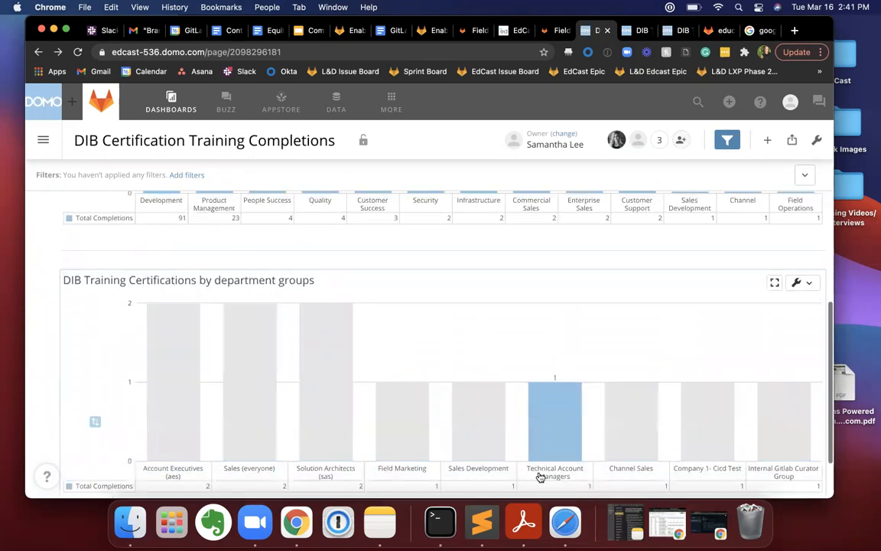
{"action": "scroll", "coordinate": [543, 334], "scroll_direction": "up", "scroll_amount": 6}
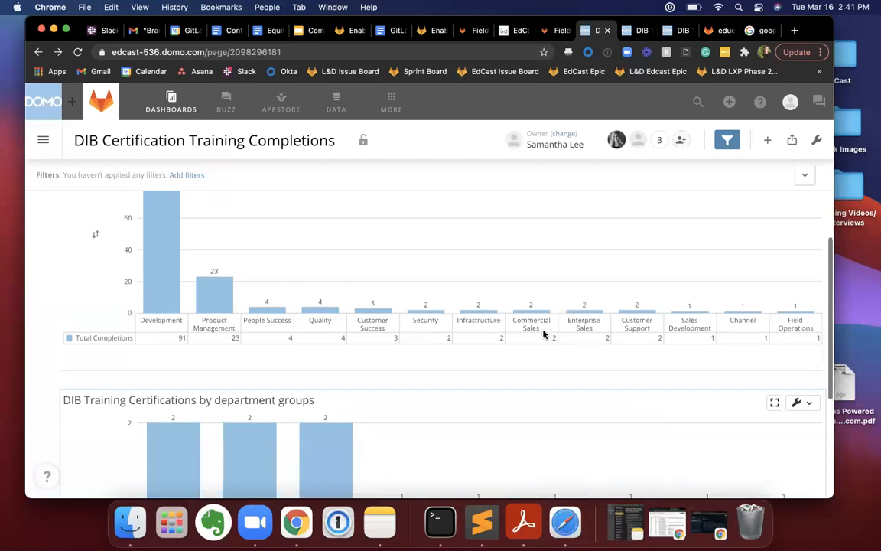
{"action": "scroll", "coordinate": [543, 334], "scroll_direction": "down", "scroll_amount": 5}
{"action": "scroll", "coordinate": [570, 327], "scroll_direction": "down", "scroll_amount": 1}
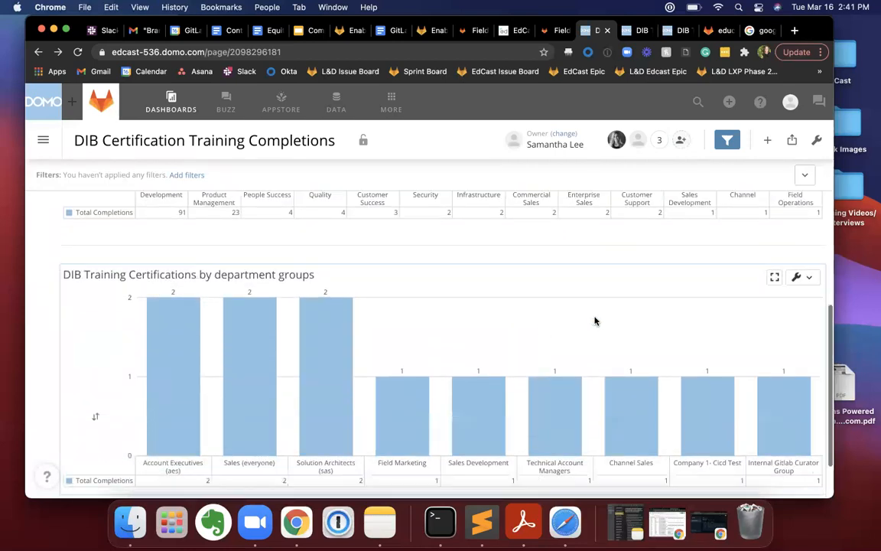
Open the "DIB Training Certifications by department groups" card in Analyzer and inspect its Card Title and Card Type filters.
{"action": "left_click", "coordinate": [811, 279]}
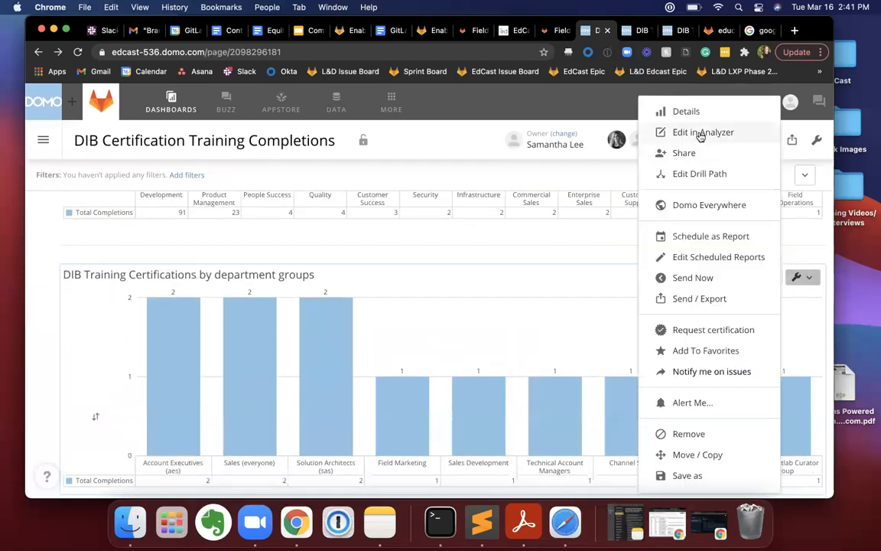
{"action": "left_click", "coordinate": [698, 133]}
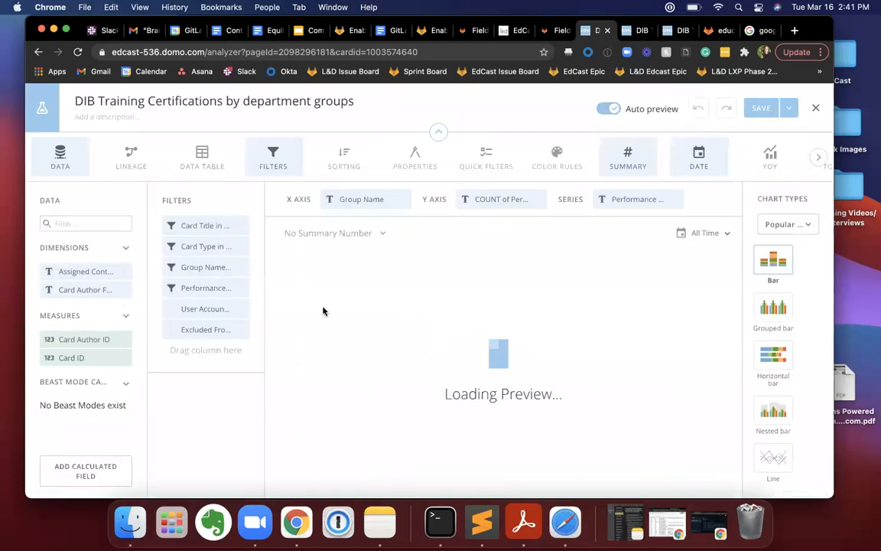
{"action": "left_click", "coordinate": [205, 226]}
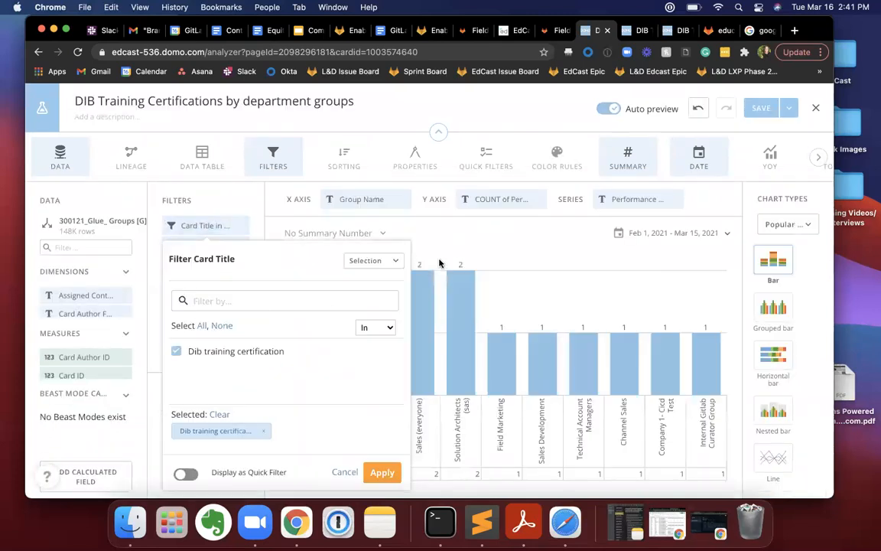
{"action": "left_click", "coordinate": [433, 256]}
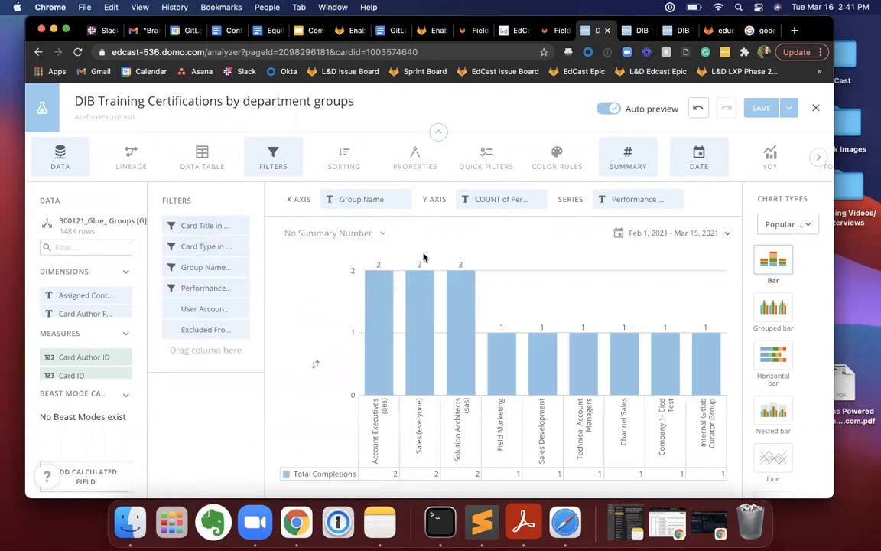
{"action": "left_click", "coordinate": [191, 248]}
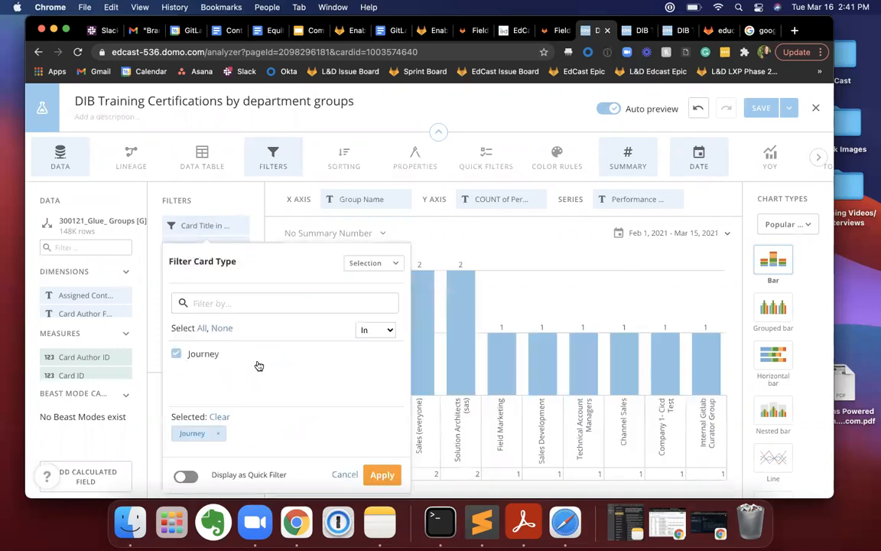
{"action": "left_click", "coordinate": [480, 253]}
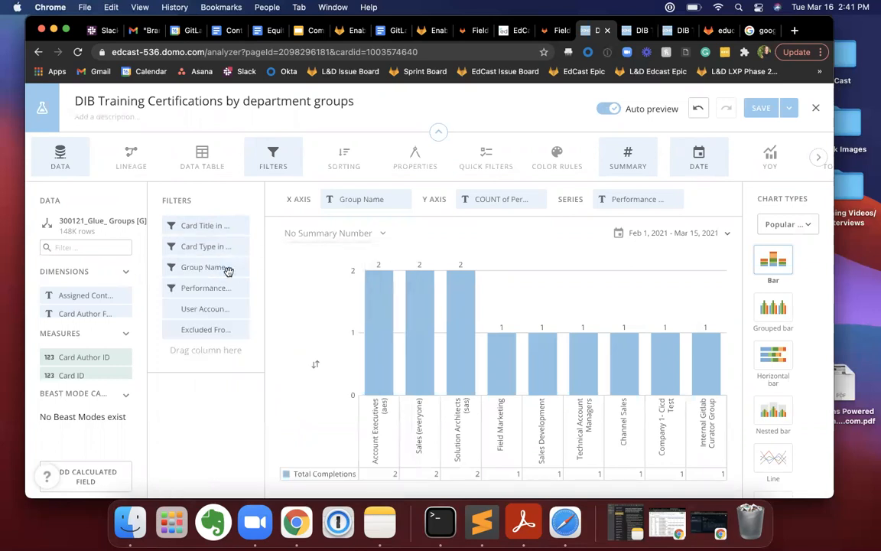
Examine which groups are included and excluded in the card's Group Name filter, and close it unchanged.
{"action": "left_click", "coordinate": [197, 267]}
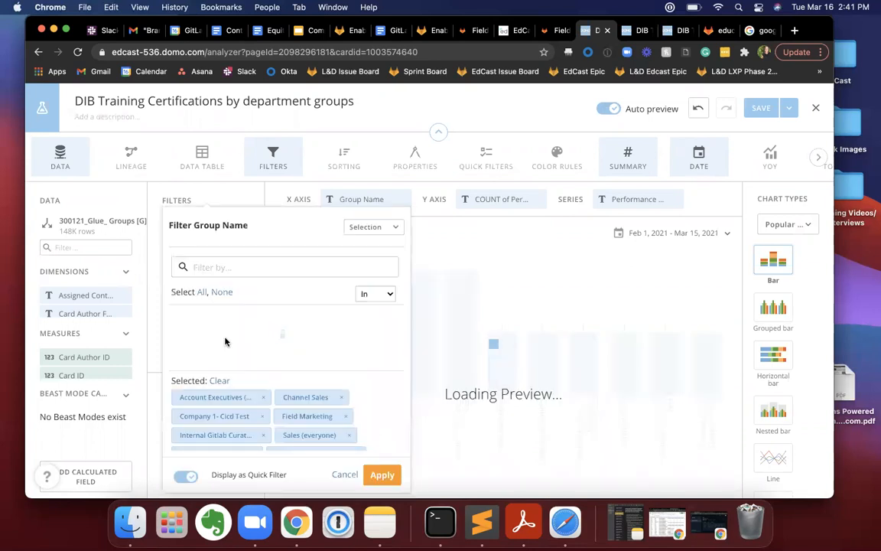
{"action": "scroll", "coordinate": [231, 346], "scroll_direction": "down", "scroll_amount": 2}
{"action": "scroll", "coordinate": [232, 348], "scroll_direction": "up", "scroll_amount": 2}
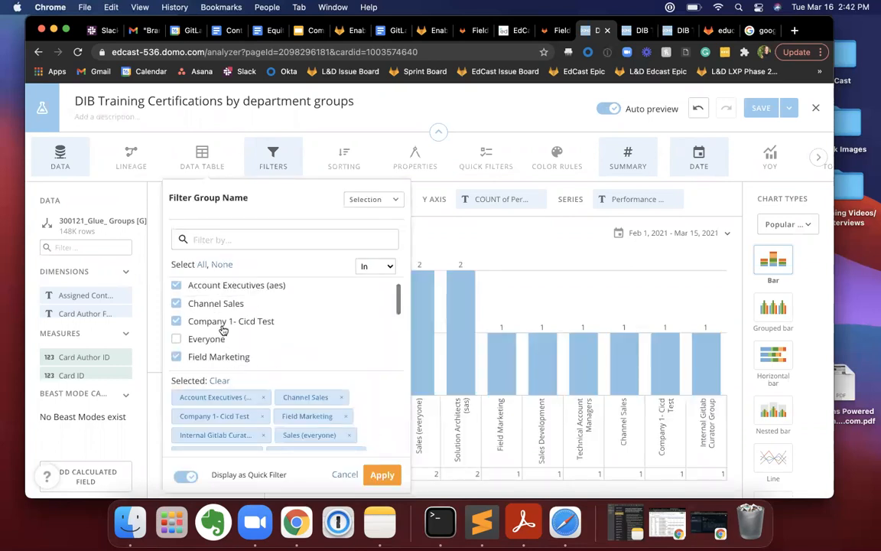
{"action": "scroll", "coordinate": [218, 321], "scroll_direction": "down", "scroll_amount": 4}
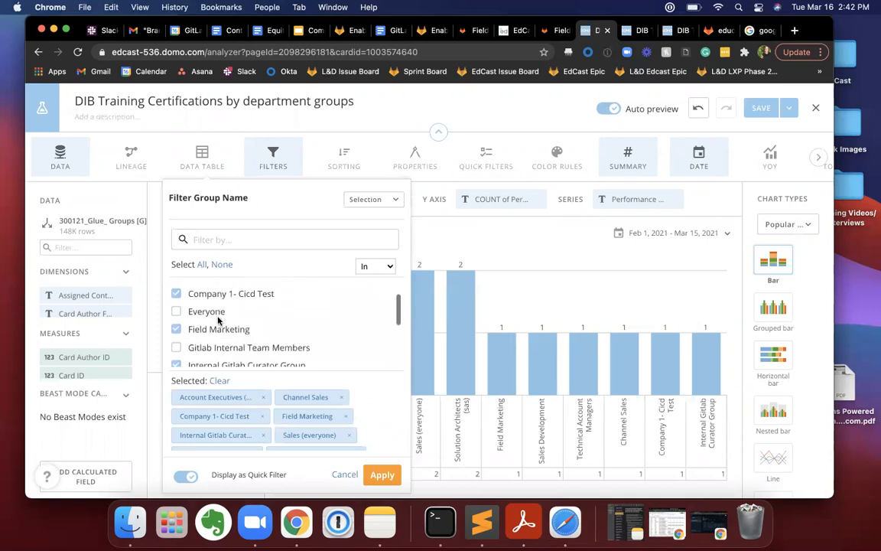
{"action": "scroll", "coordinate": [218, 322], "scroll_direction": "up", "scroll_amount": 2}
{"action": "scroll", "coordinate": [218, 321], "scroll_direction": "down", "scroll_amount": 2}
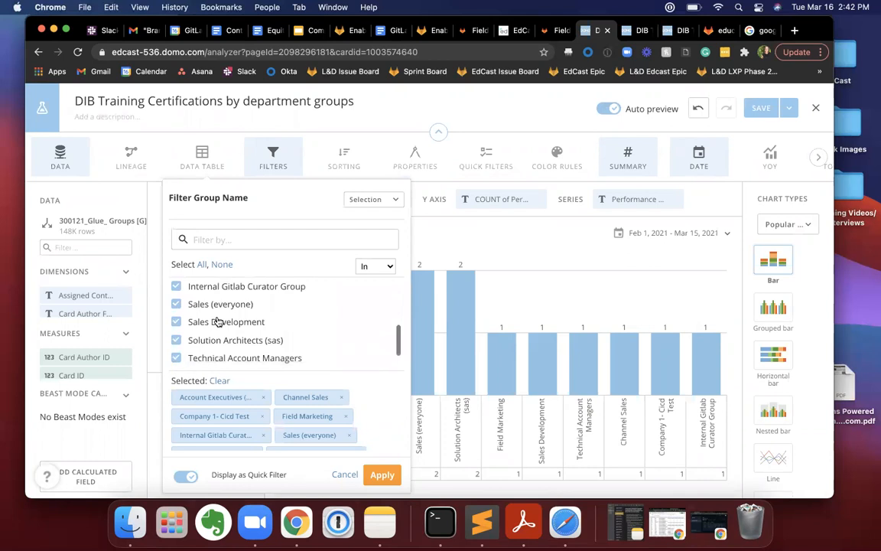
{"action": "scroll", "coordinate": [218, 322], "scroll_direction": "up", "scroll_amount": 4}
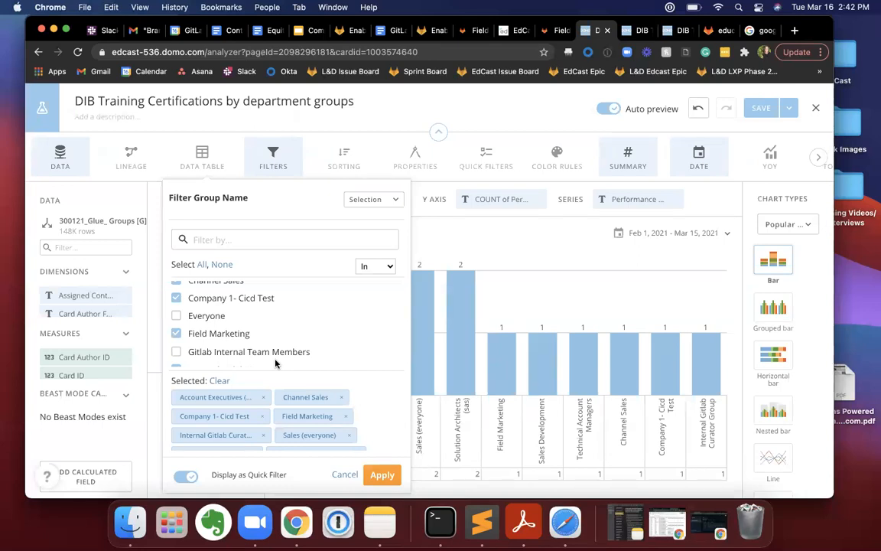
{"action": "scroll", "coordinate": [220, 302], "scroll_direction": "up", "scroll_amount": 2}
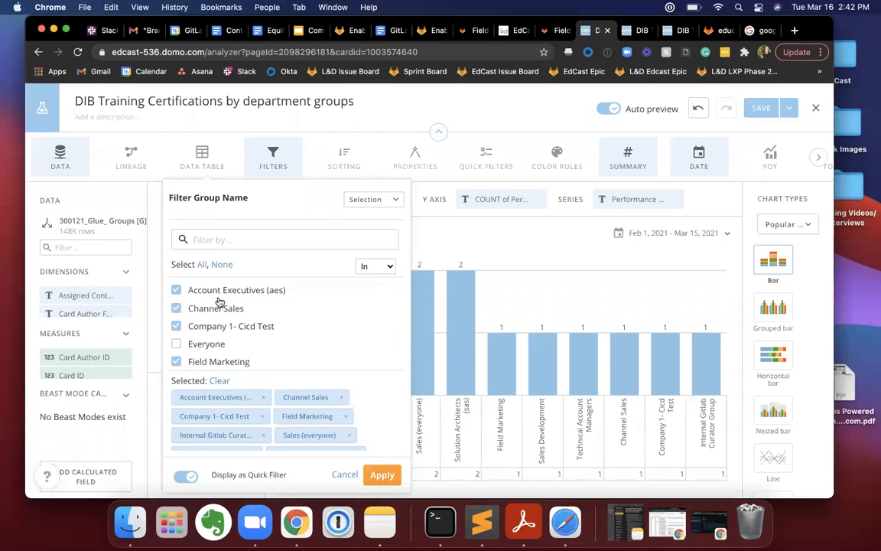
{"action": "scroll", "coordinate": [217, 314], "scroll_direction": "down", "scroll_amount": 4}
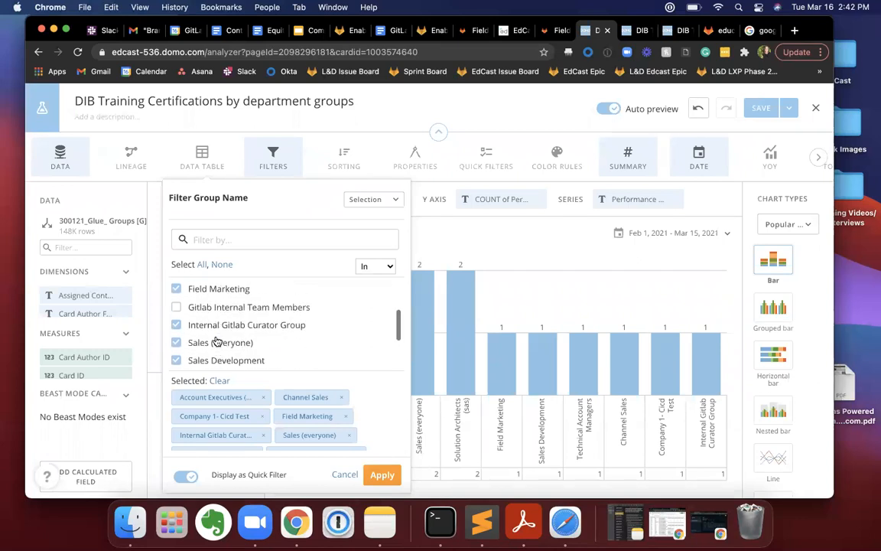
{"action": "scroll", "coordinate": [218, 342], "scroll_direction": "down", "scroll_amount": 1}
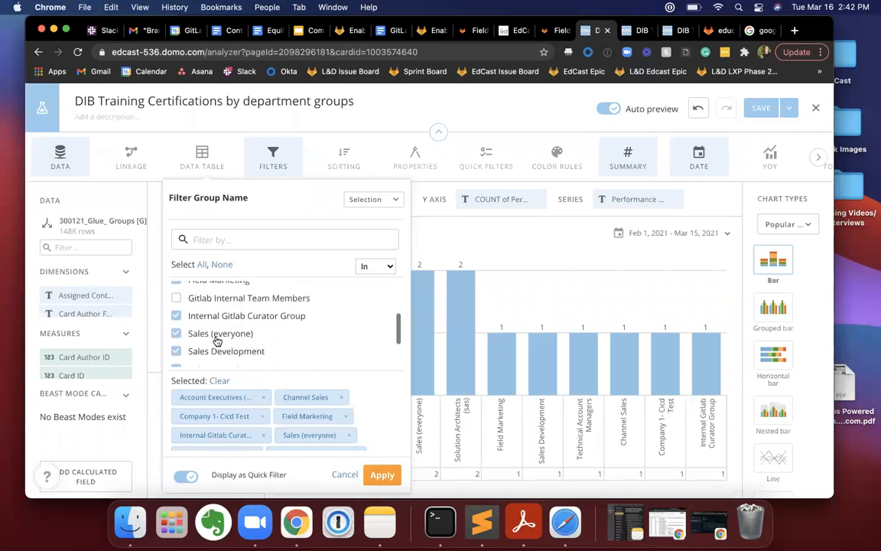
{"action": "left_click", "coordinate": [521, 277]}
Inspect the metrics listed in the Performance Metric filter, and close it without applying changes.
{"action": "left_click", "coordinate": [188, 289]}
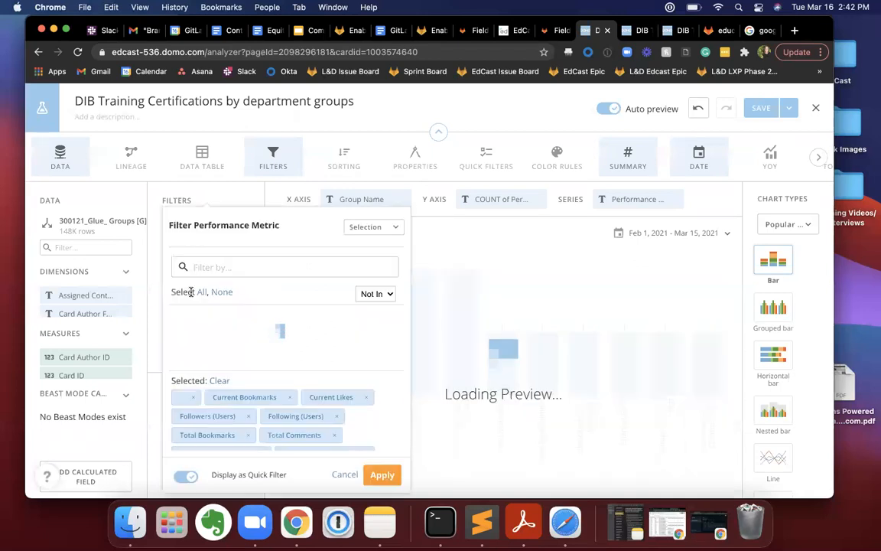
{"action": "scroll", "coordinate": [233, 331], "scroll_direction": "down", "scroll_amount": 1}
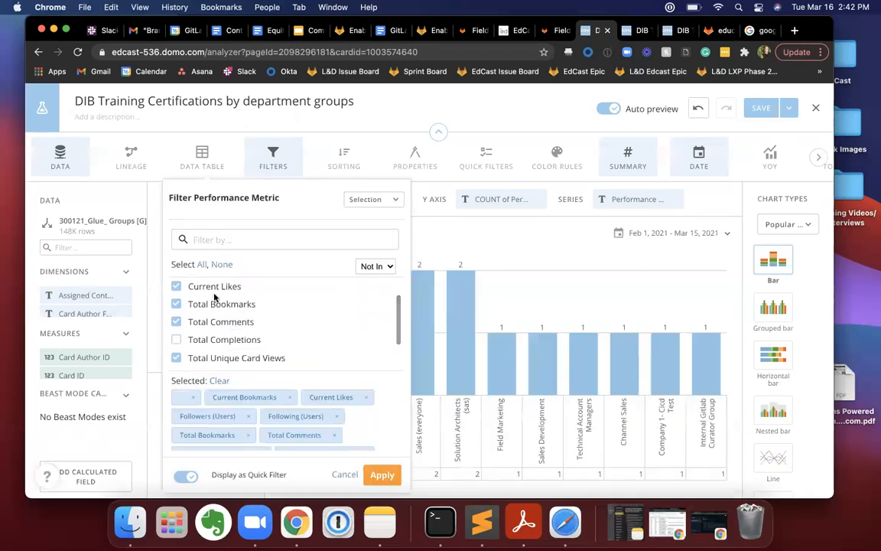
{"action": "scroll", "coordinate": [214, 296], "scroll_direction": "down", "scroll_amount": 1}
{"action": "left_click", "coordinate": [414, 217]}
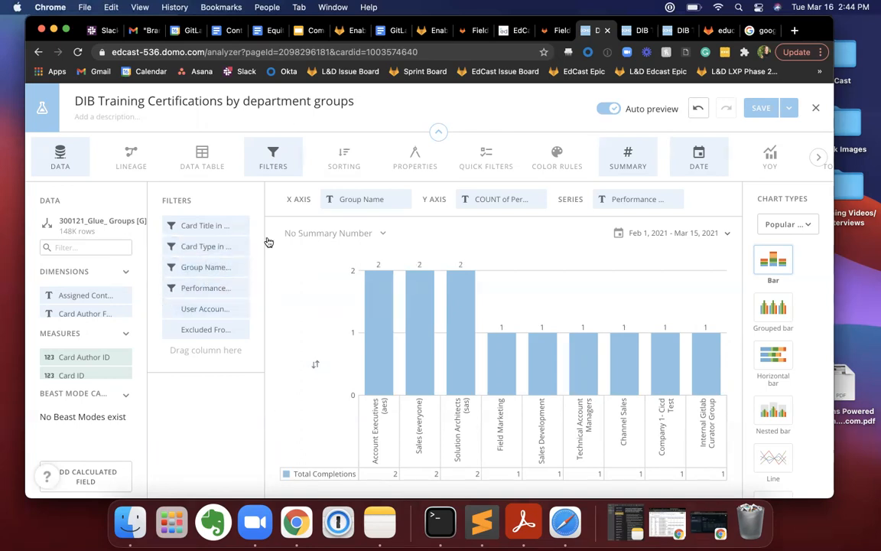
Recheck the full list of groups offered in the Group Name filter.
{"action": "left_click", "coordinate": [205, 268]}
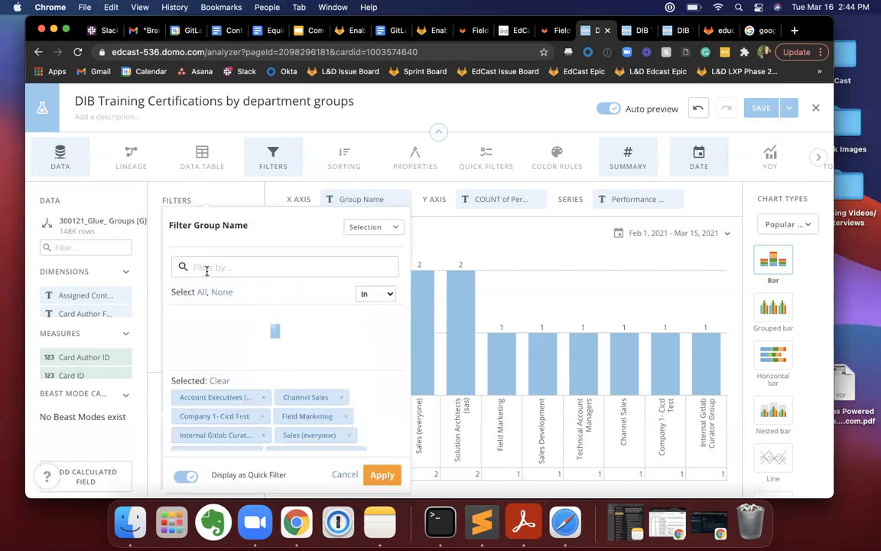
{"action": "scroll", "coordinate": [215, 329], "scroll_direction": "down", "scroll_amount": 3}
{"action": "scroll", "coordinate": [214, 336], "scroll_direction": "up", "scroll_amount": 4}
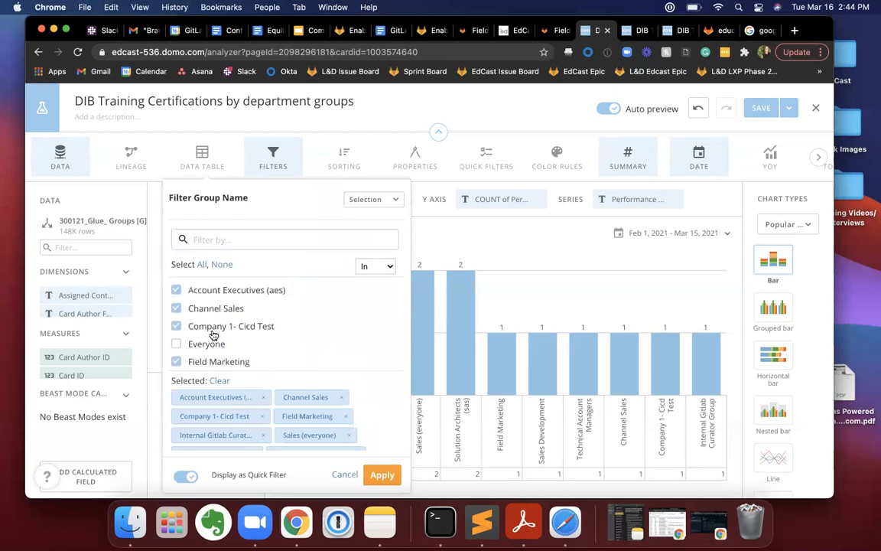
{"action": "scroll", "coordinate": [222, 330], "scroll_direction": "down", "scroll_amount": 5}
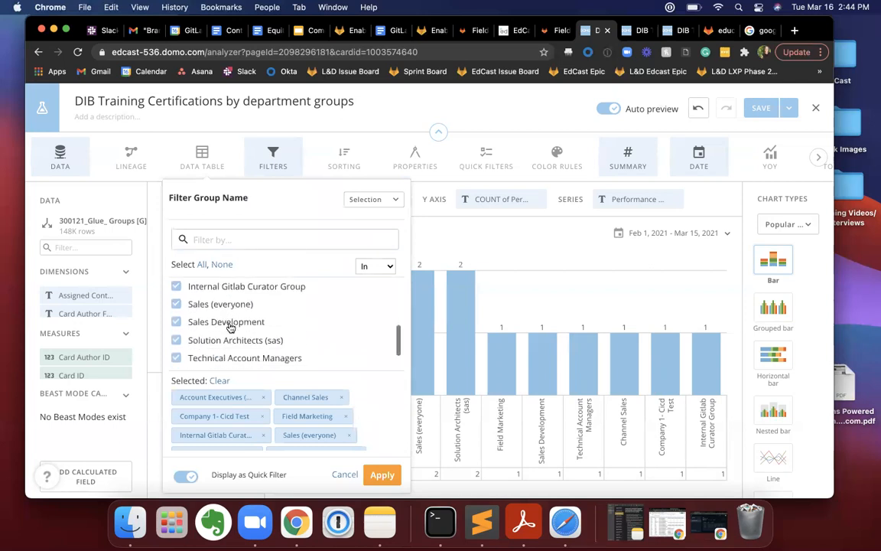
{"action": "scroll", "coordinate": [253, 325], "scroll_direction": "up", "scroll_amount": 5}
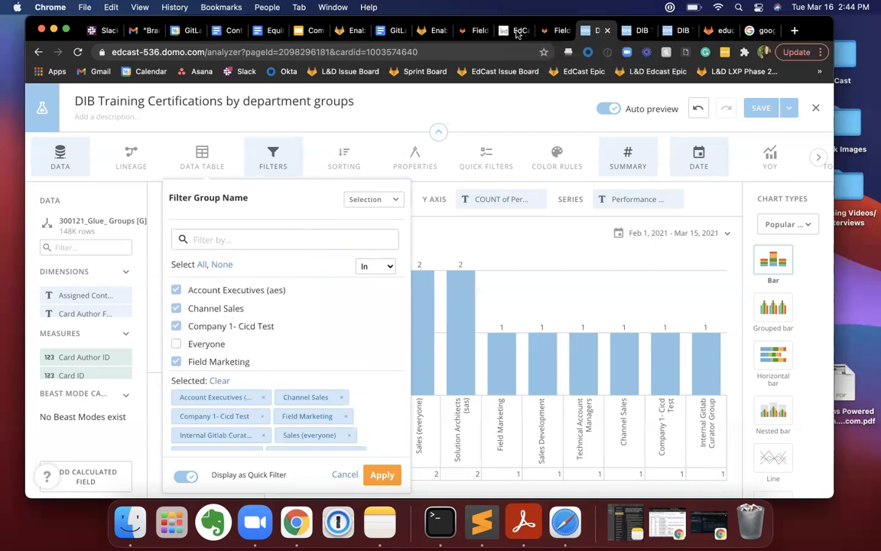
Switch to the EdCast admin site and look through the groups list under Accounts.
{"action": "left_click_drag", "start_coordinate": [726, 37], "coordinate": [724, 81]}
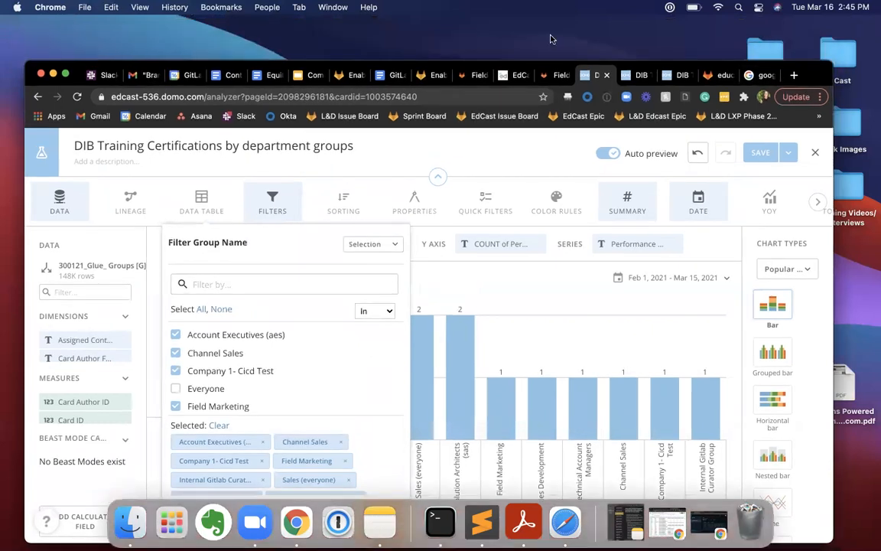
{"action": "left_click", "coordinate": [505, 75]}
{"action": "left_click", "coordinate": [109, 249]}
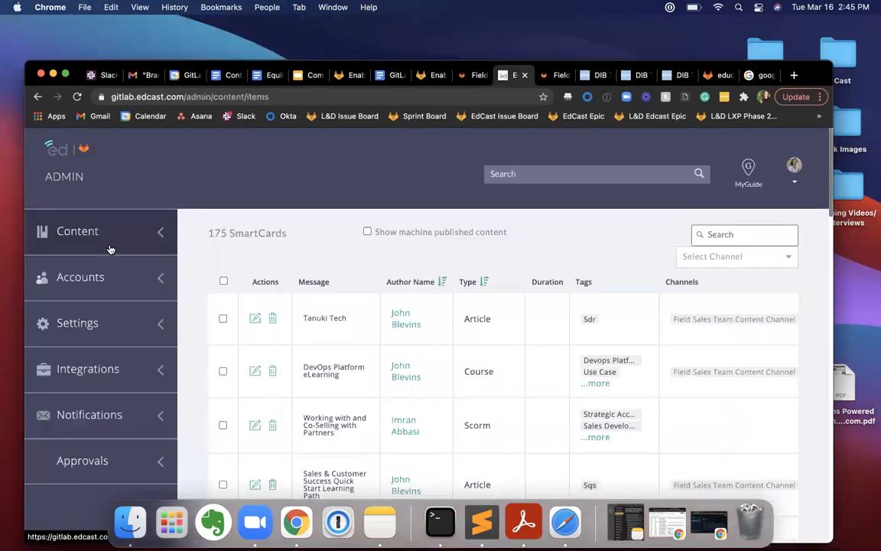
{"action": "left_click", "coordinate": [103, 285]}
{"action": "left_click", "coordinate": [86, 354]}
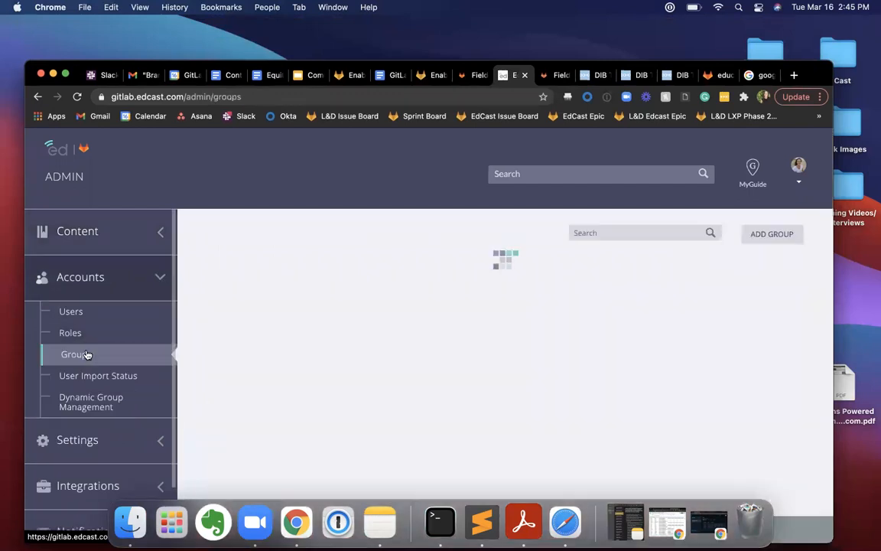
{"action": "scroll", "coordinate": [468, 386], "scroll_direction": "down", "scroll_amount": 5}
{"action": "scroll", "coordinate": [469, 386], "scroll_direction": "down", "scroll_amount": 10}
{"action": "scroll", "coordinate": [543, 222], "scroll_direction": "up", "scroll_amount": 10}
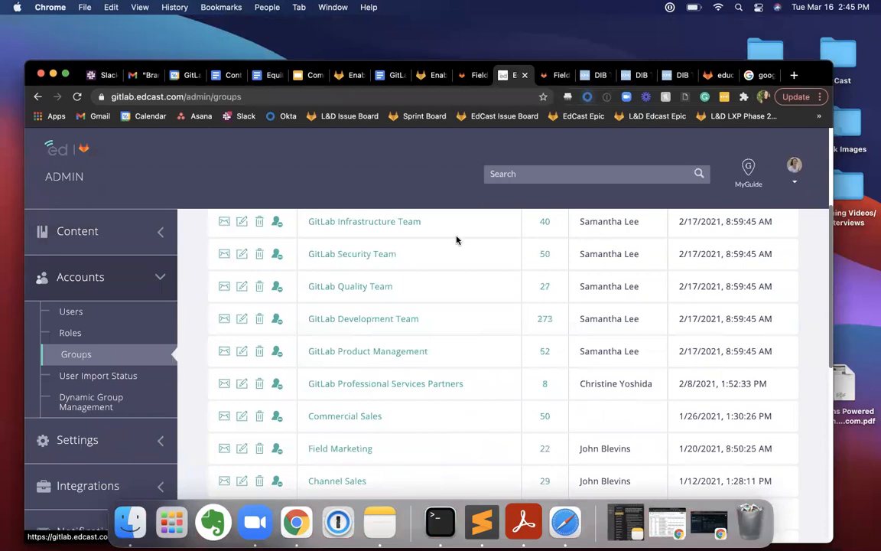
Return to the Domo card, review the Group Name filter's groups against the EdCast list, and close the filter.
{"action": "left_click", "coordinate": [595, 75]}
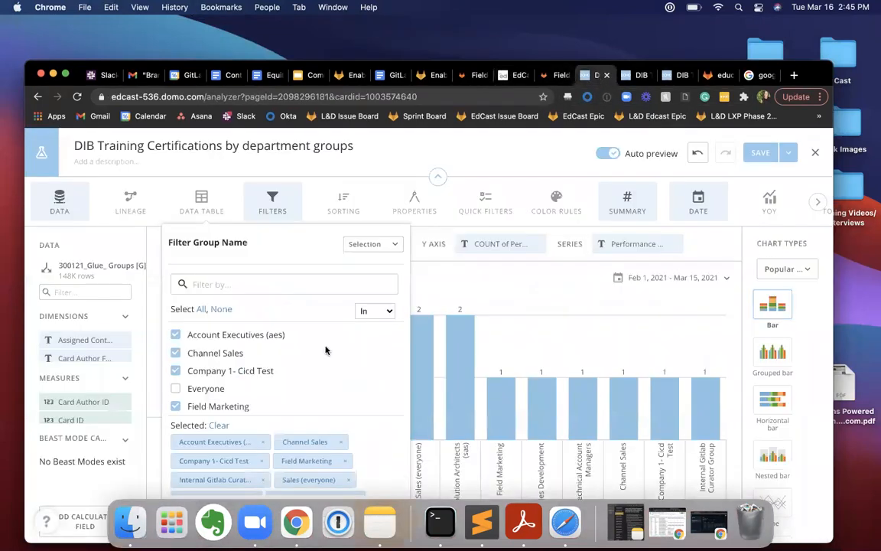
{"action": "scroll", "coordinate": [256, 366], "scroll_direction": "down", "scroll_amount": 5}
{"action": "scroll", "coordinate": [242, 384], "scroll_direction": "up", "scroll_amount": 5}
{"action": "scroll", "coordinate": [249, 375], "scroll_direction": "down", "scroll_amount": 1}
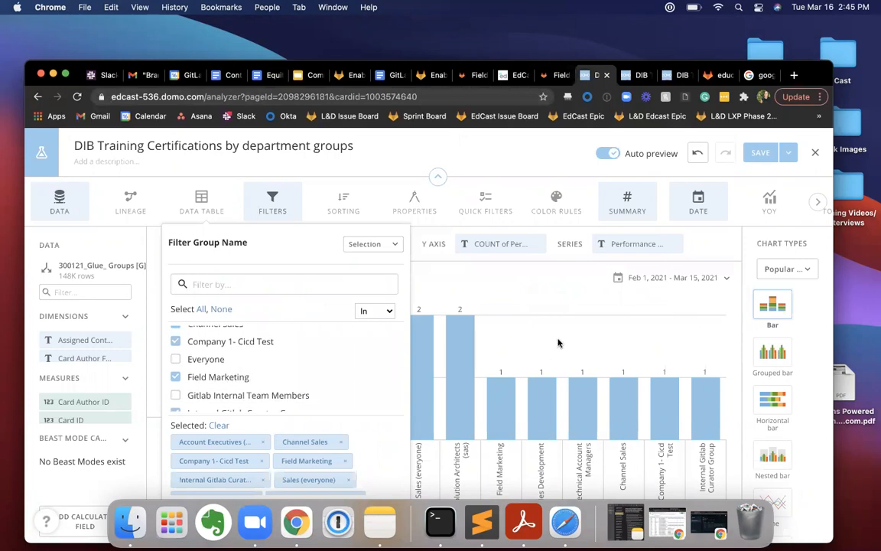
{"action": "left_click", "coordinate": [619, 436]}
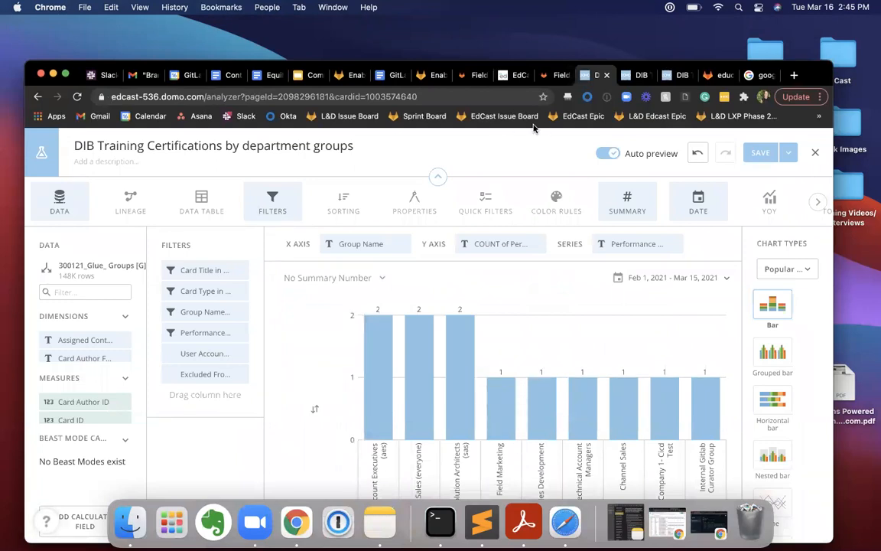
Switch to EdCast, look through the Field Marketing group's assigned learning, and check the admin groups list.
{"action": "left_click", "coordinate": [469, 83]}
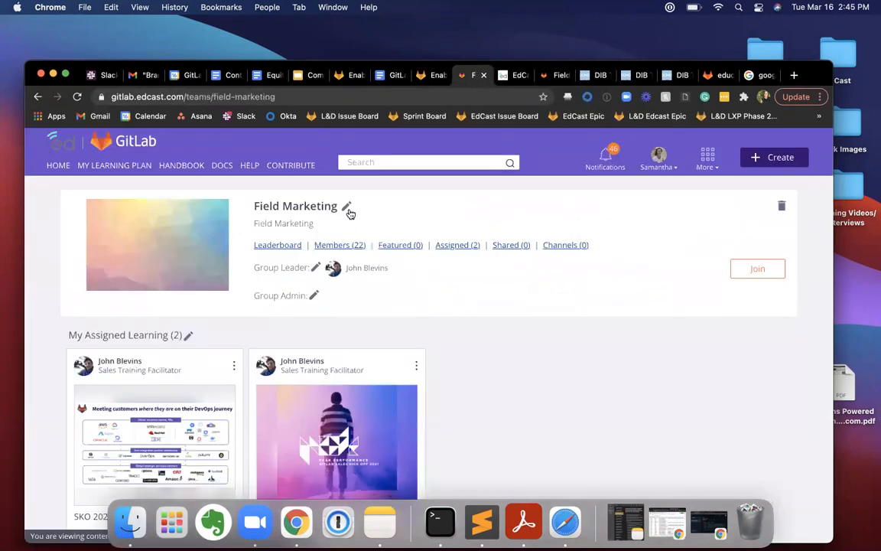
{"action": "scroll", "coordinate": [321, 265], "scroll_direction": "down", "scroll_amount": 1}
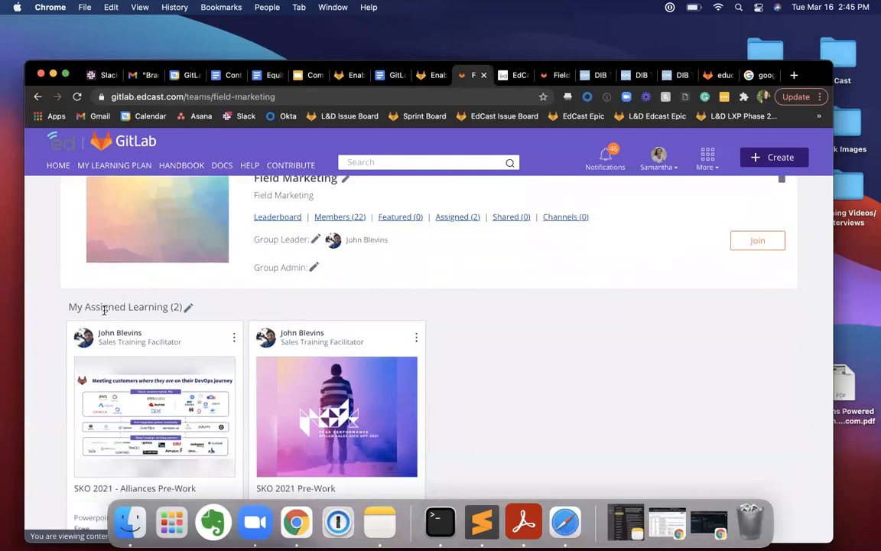
{"action": "scroll", "coordinate": [226, 418], "scroll_direction": "down", "scroll_amount": 1}
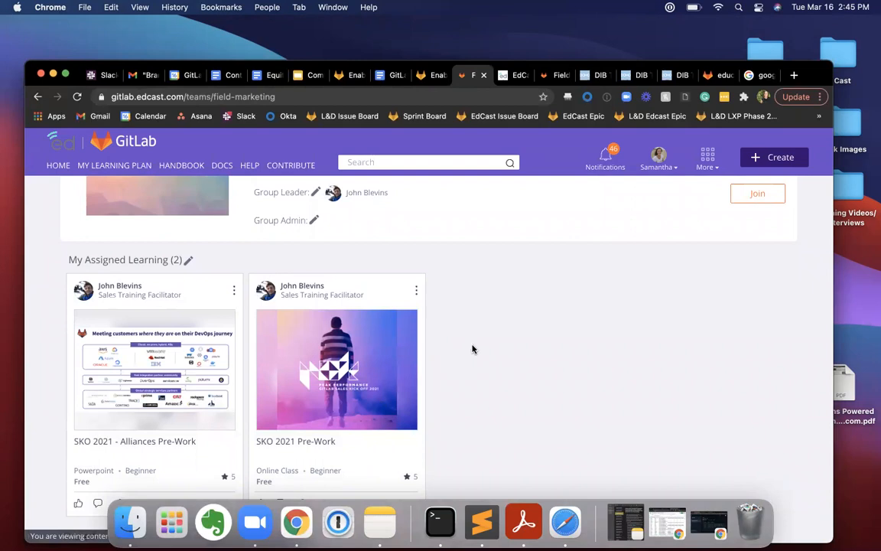
{"action": "left_click", "coordinate": [509, 75]}
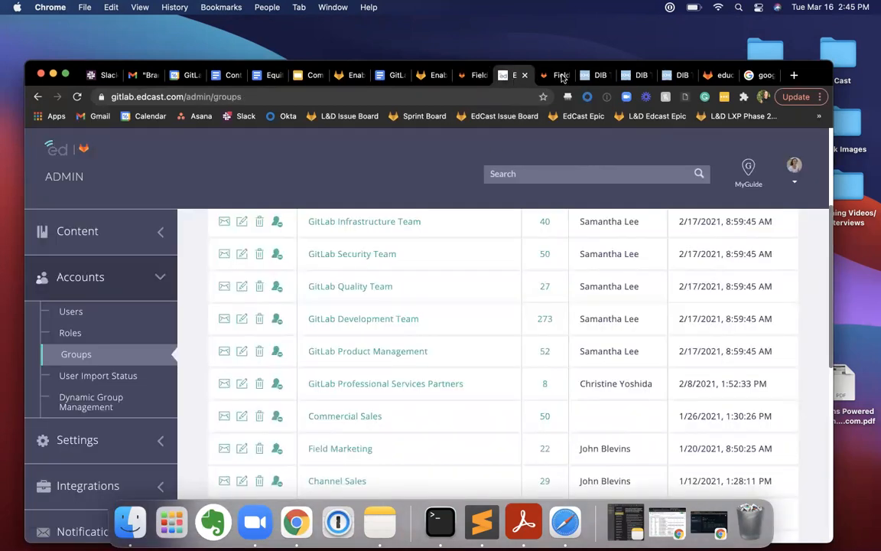
Return to Domo, leave the card editor for the DIB Certification Training Completions dashboard, and compare its department and department group charts.
{"action": "left_click", "coordinate": [594, 75]}
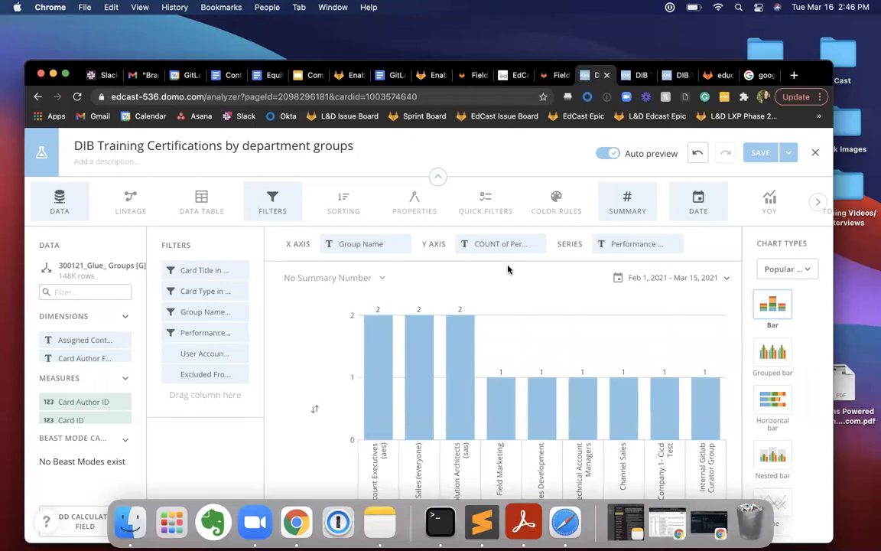
{"action": "mouse_move", "coordinate": [503, 395]}
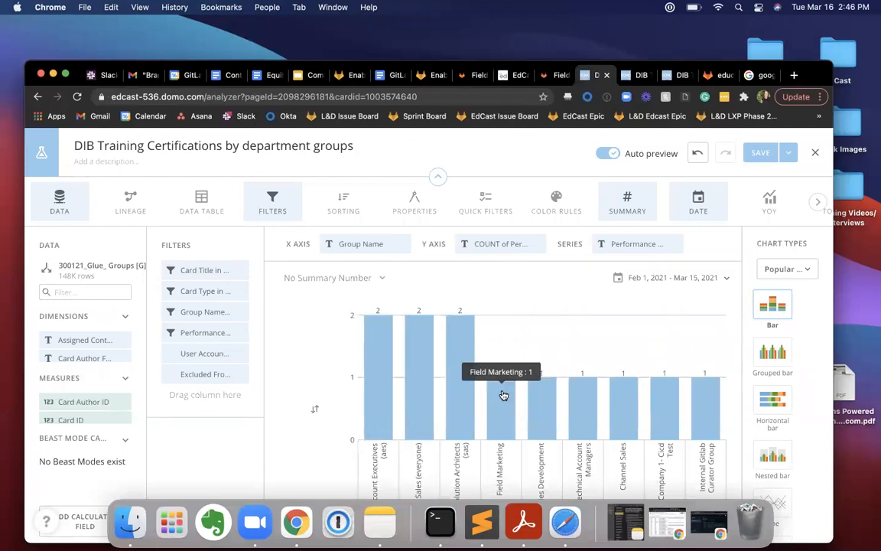
{"action": "left_click", "coordinate": [37, 97]}
{"action": "left_click", "coordinate": [528, 179]}
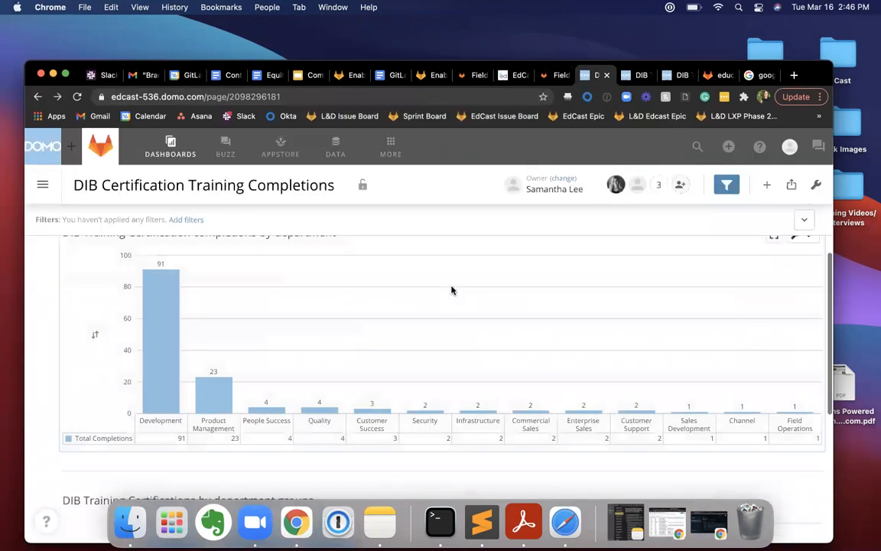
{"action": "scroll", "coordinate": [452, 290], "scroll_direction": "down", "scroll_amount": 2}
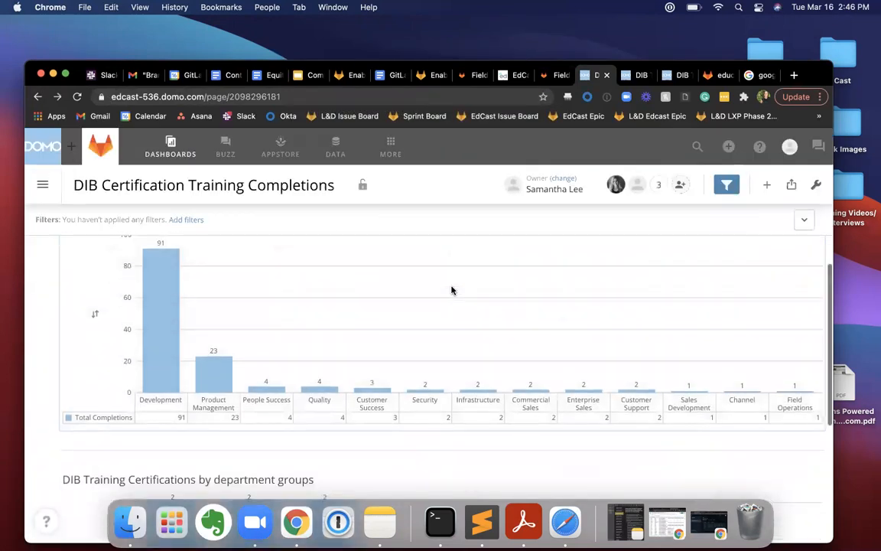
{"action": "scroll", "coordinate": [451, 315], "scroll_direction": "down", "scroll_amount": 3}
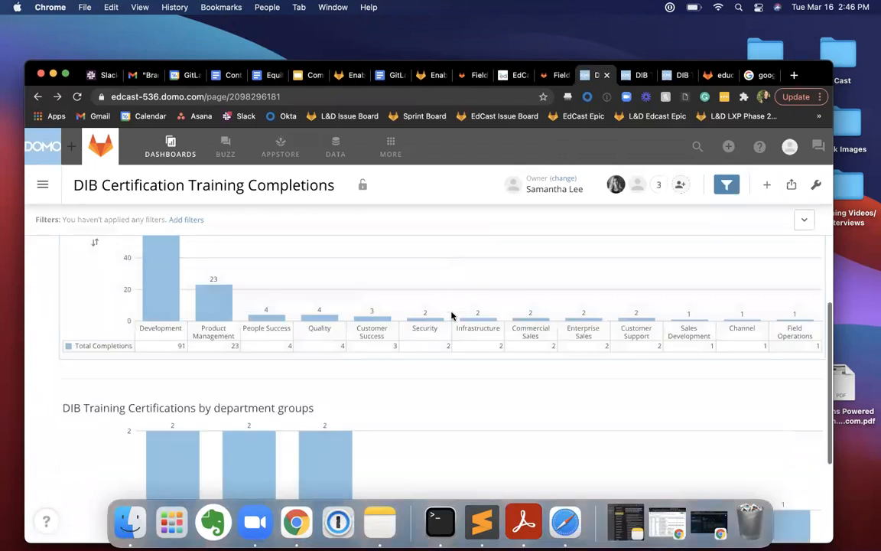
{"action": "scroll", "coordinate": [452, 315], "scroll_direction": "up", "scroll_amount": 4}
{"action": "scroll", "coordinate": [452, 315], "scroll_direction": "up", "scroll_amount": 2}
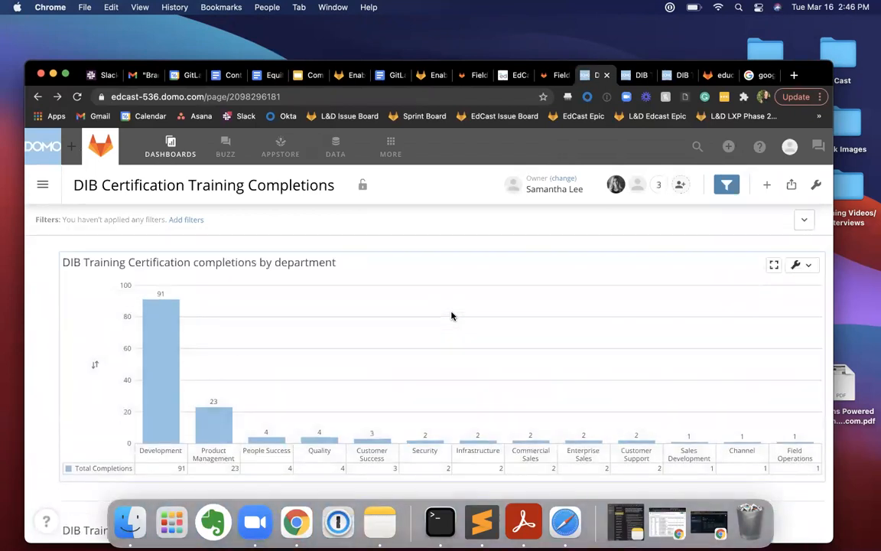